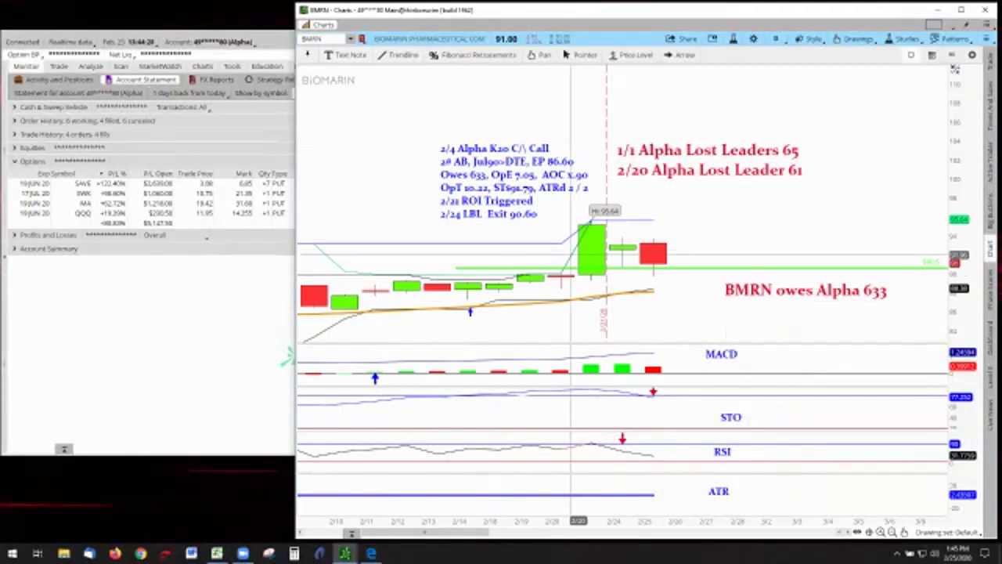
Show the account statement for 02/20/2020 only, then return to the BMRN chart.
left_click(288, 356)
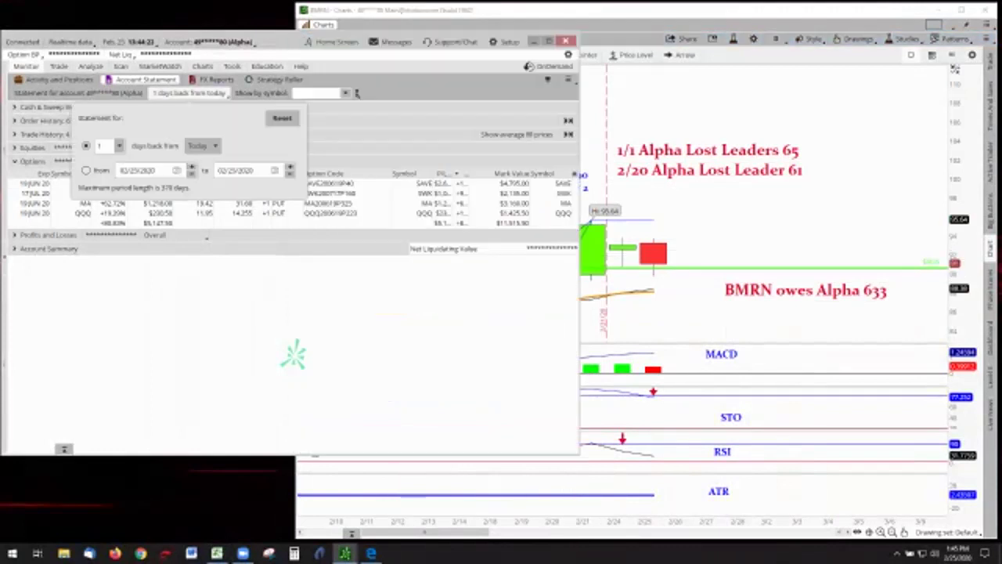
left_click(86, 170)
left_click(177, 170)
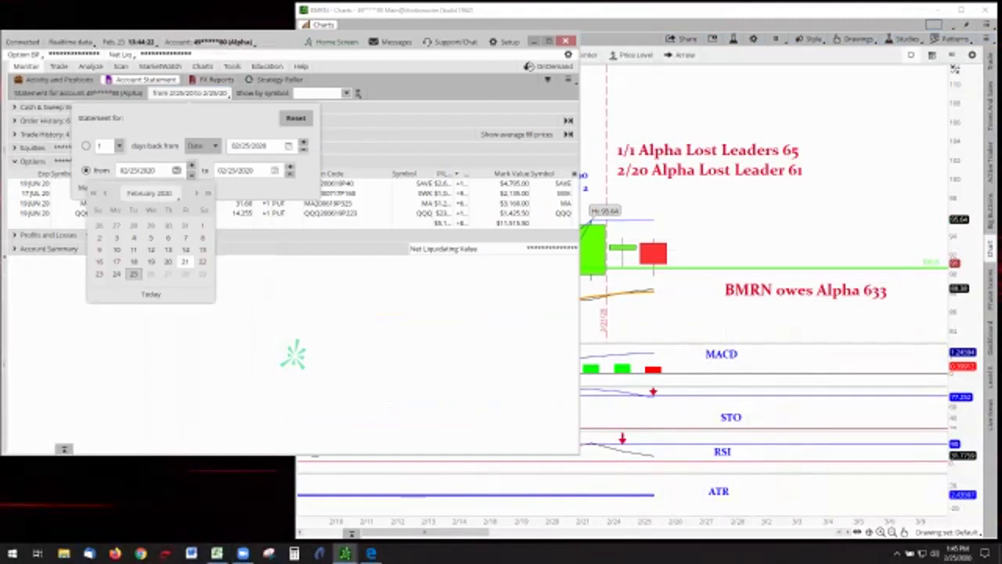
left_click(170, 262)
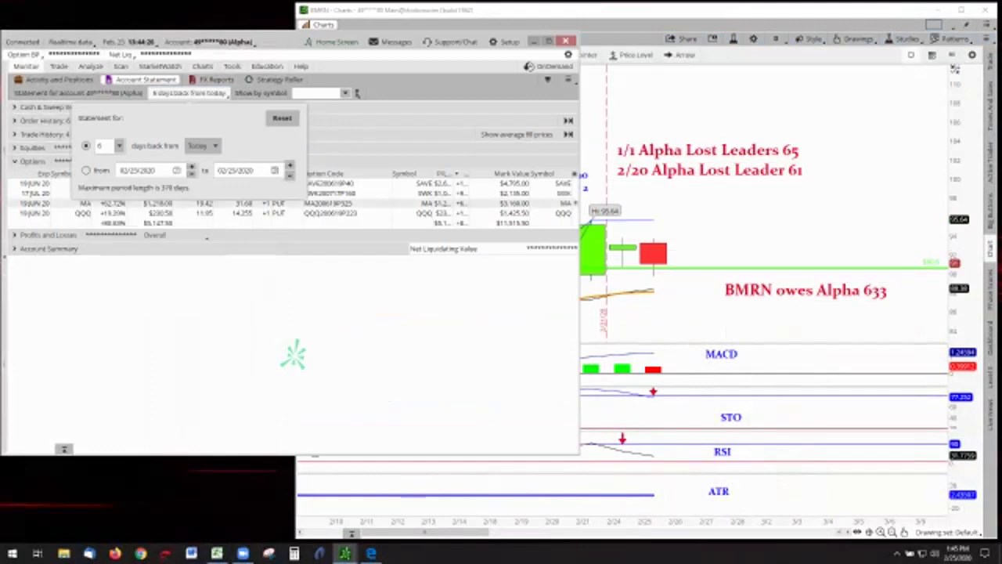
left_click(274, 170)
left_click(267, 262)
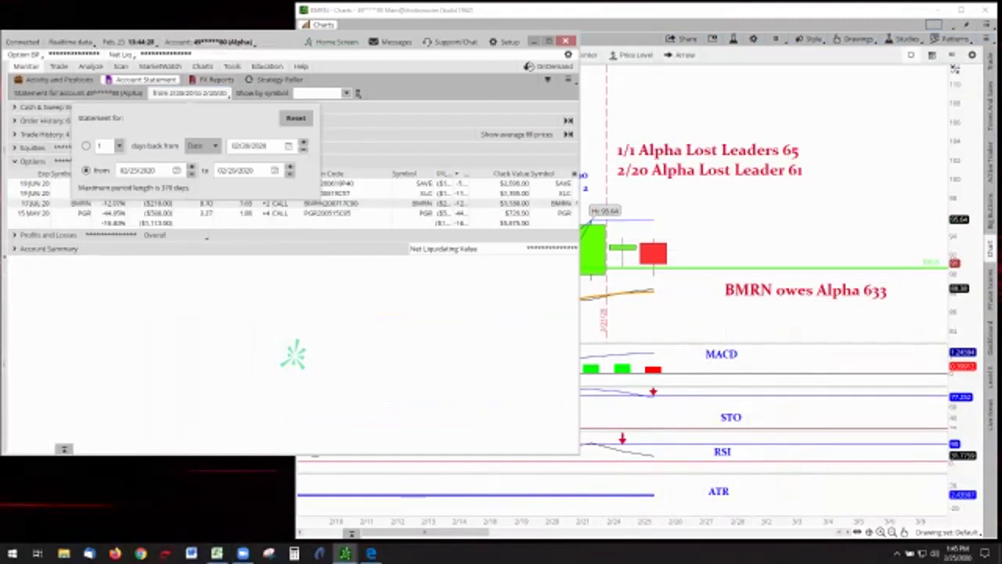
left_click(190, 93)
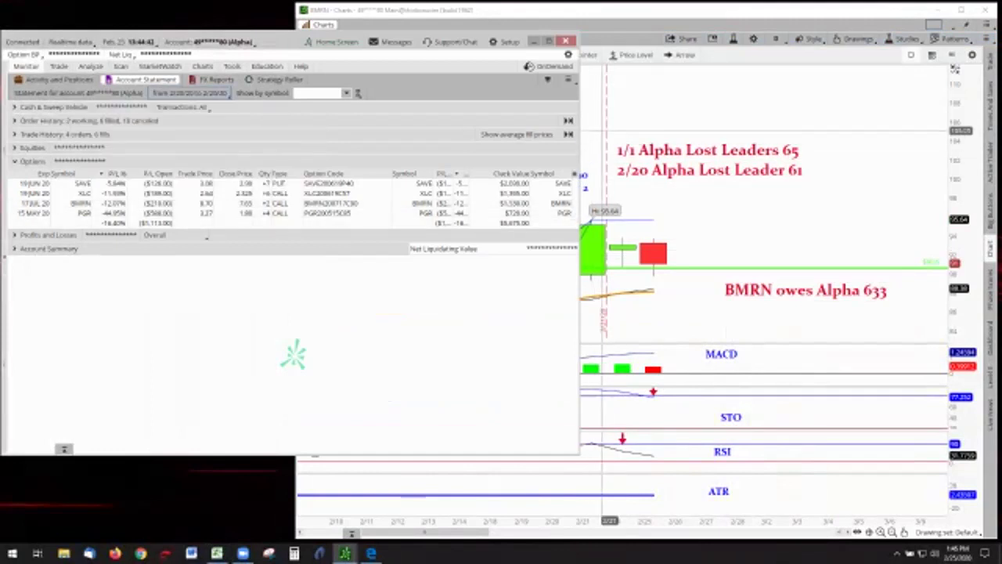
left_click(602, 174)
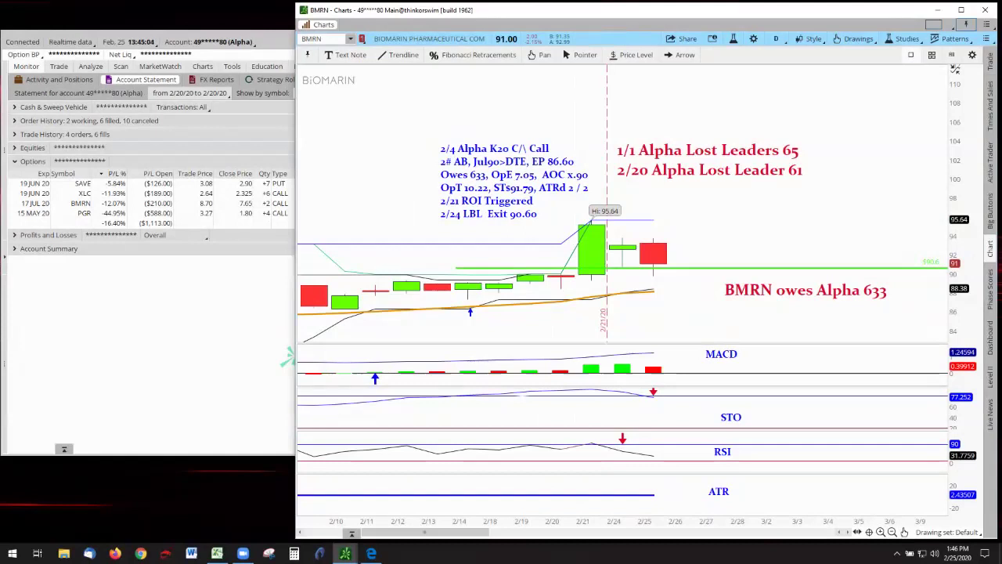
Set the account statement's date range from 02/24/2020 to 02/24/2020 to view that day's option positions.
left_click(190, 93)
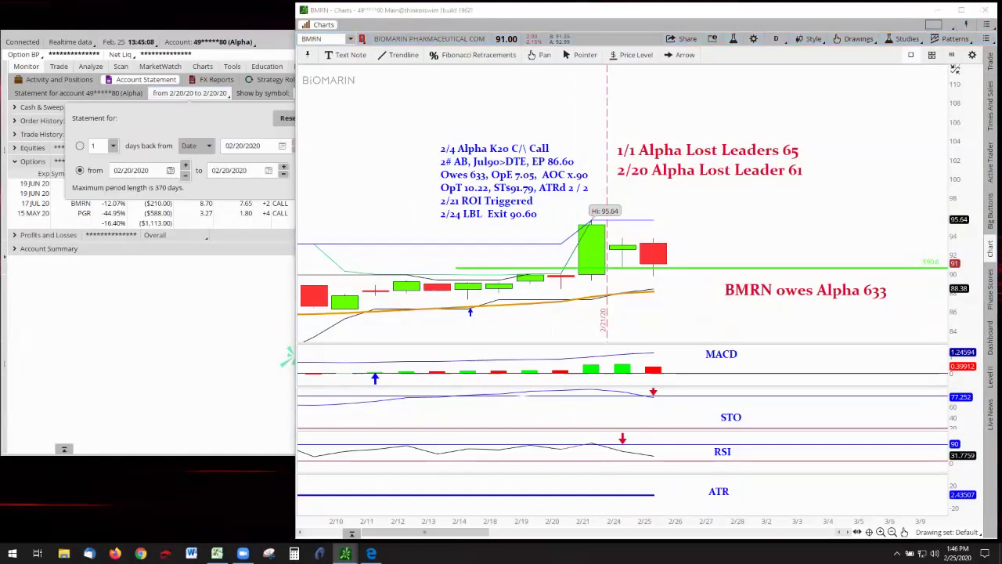
left_click(170, 170)
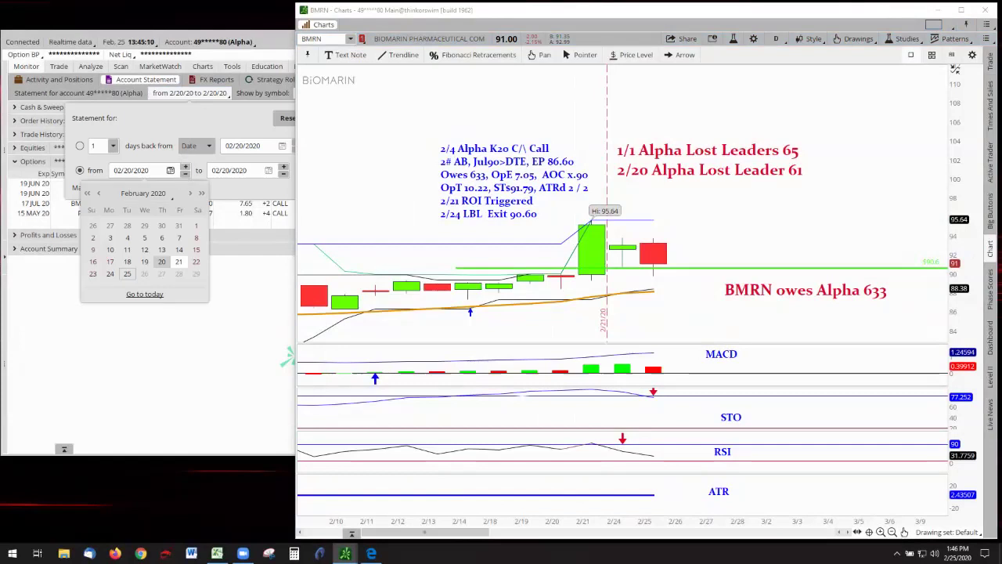
left_click(110, 274)
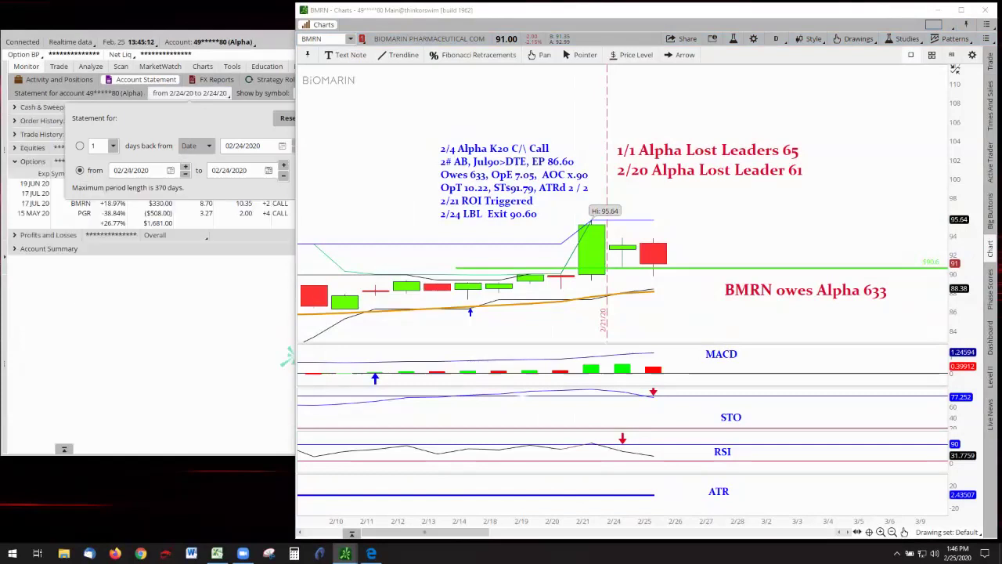
left_click(189, 93)
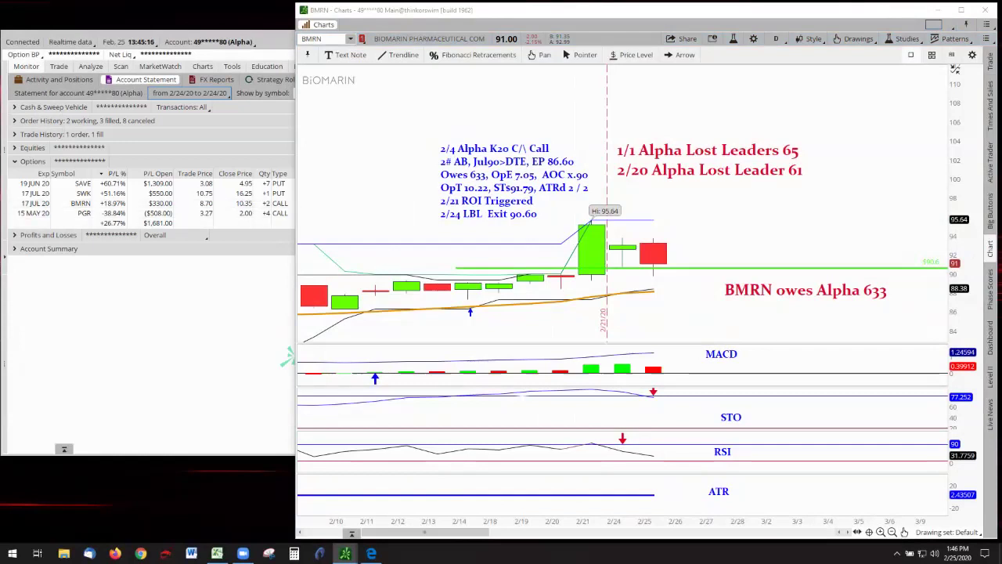
Set the account statement's date range from 02/21/2020 to 02/21/2020 to view that day's option positions.
left_click(190, 93)
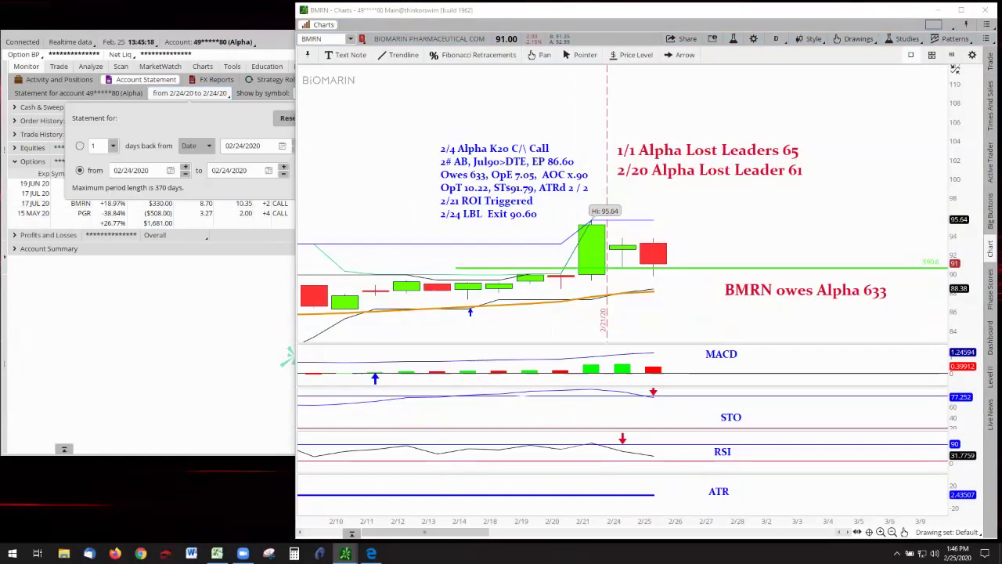
left_click(170, 170)
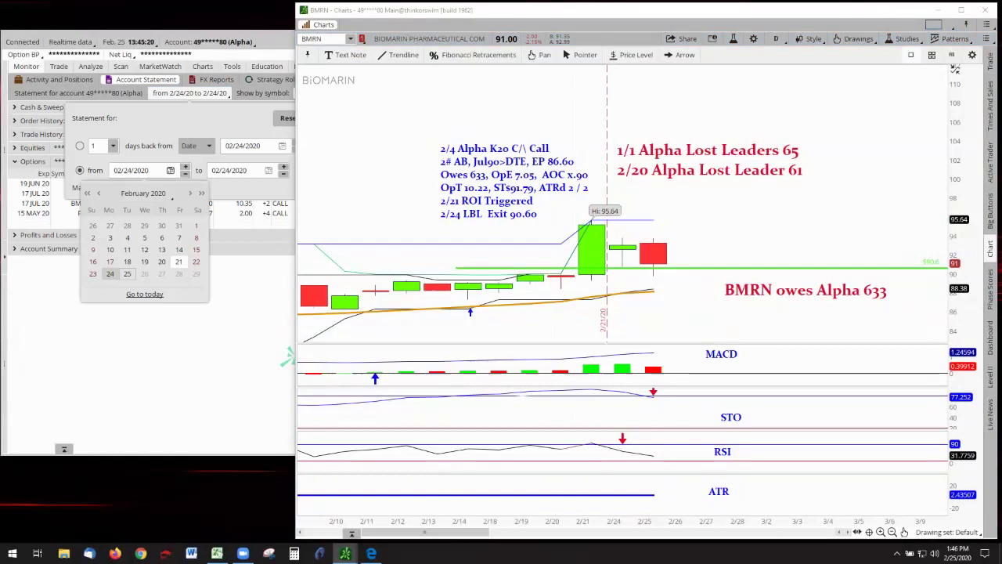
left_click(178, 261)
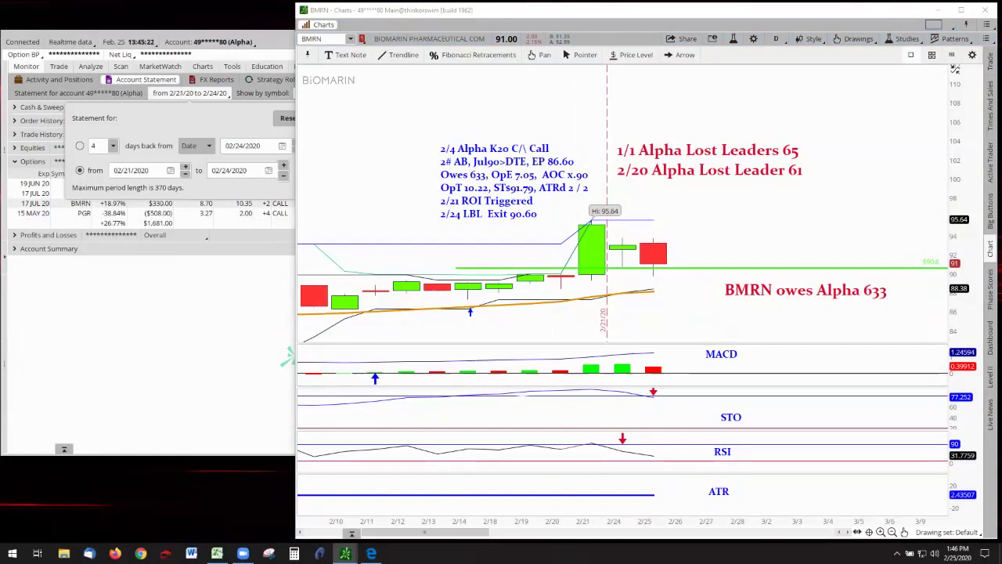
left_click(269, 170)
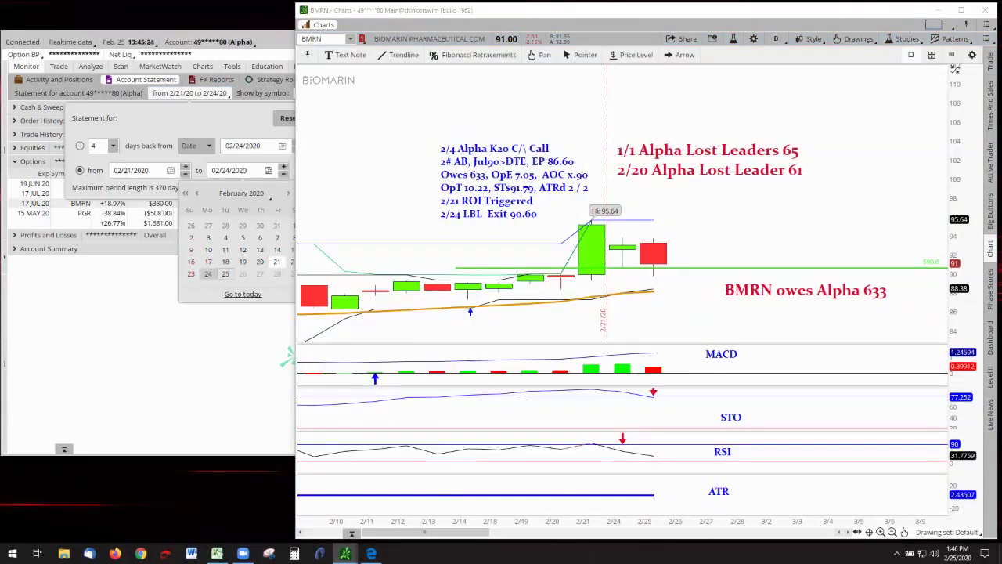
left_click(277, 261)
left_click(190, 93)
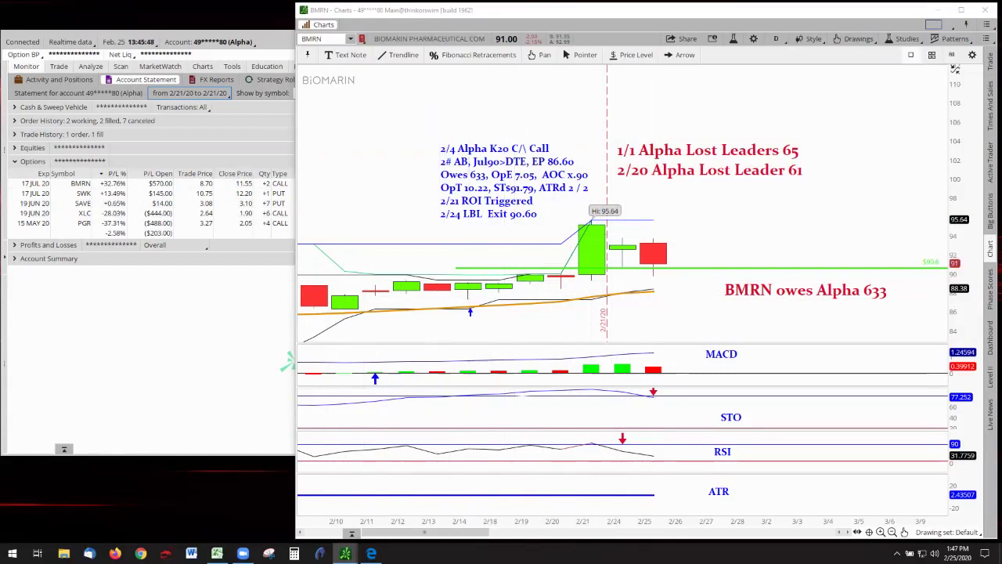
Reset the account statement period to 1 day back from today.
mouse_move(202, 67)
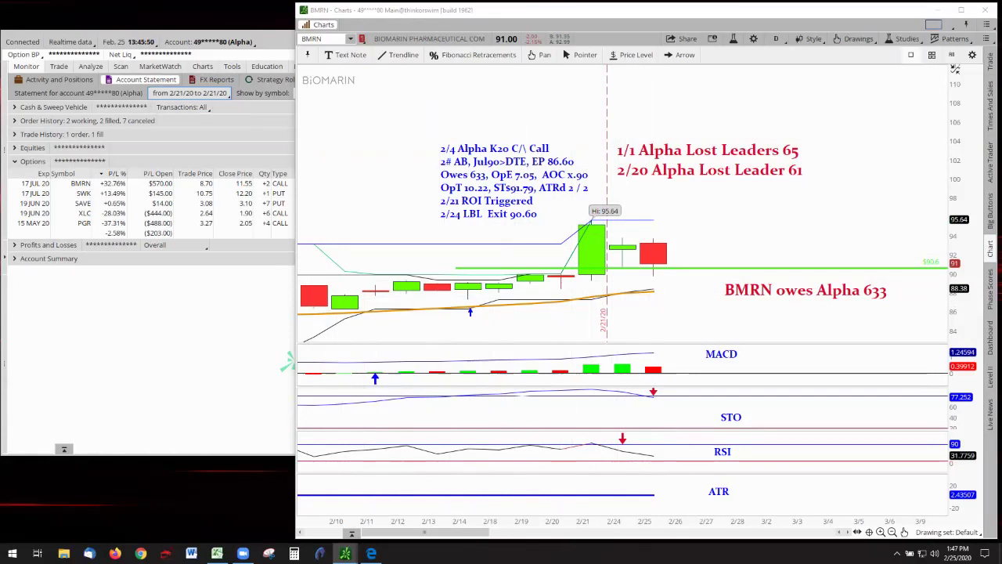
left_click(190, 93)
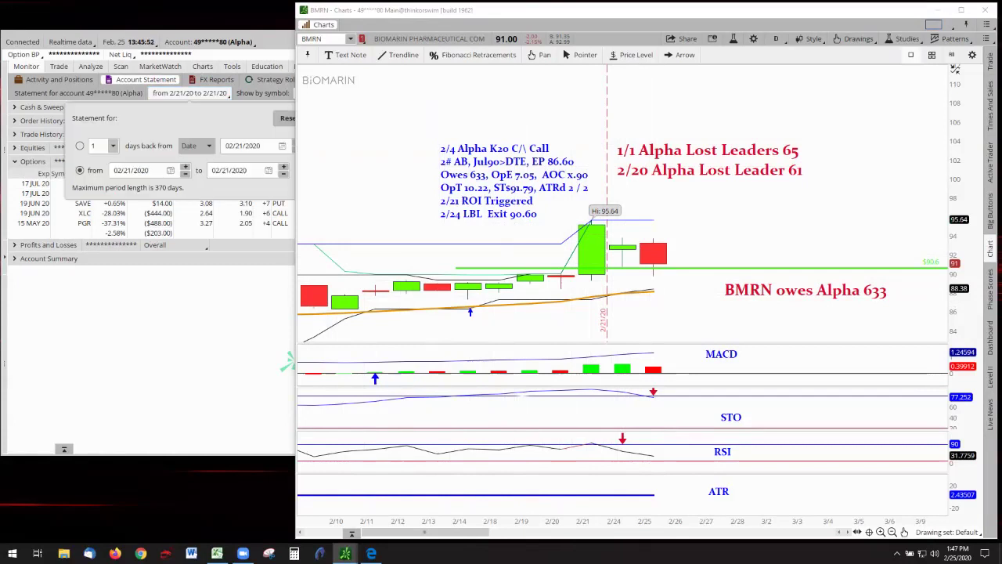
left_click(79, 145)
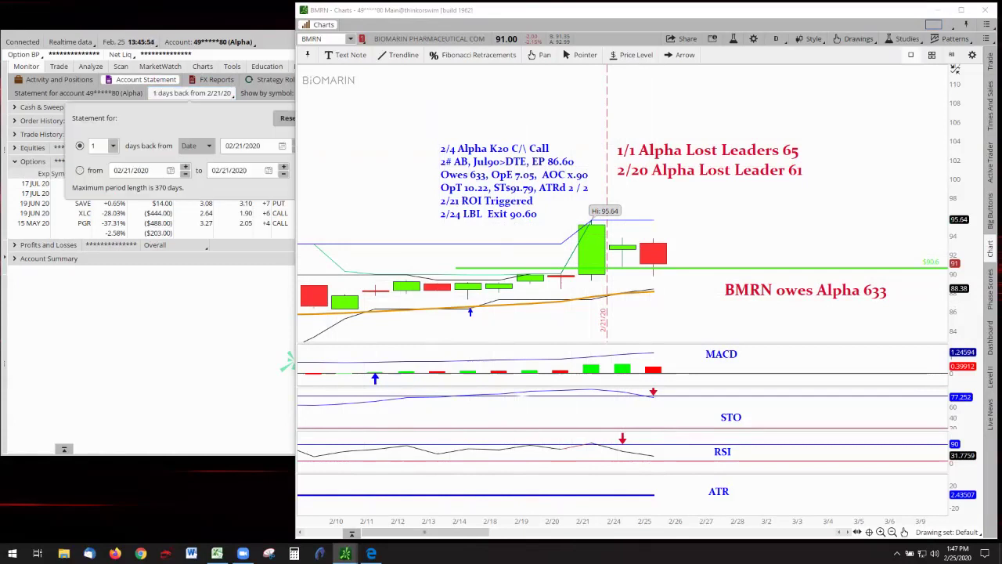
left_click(192, 93)
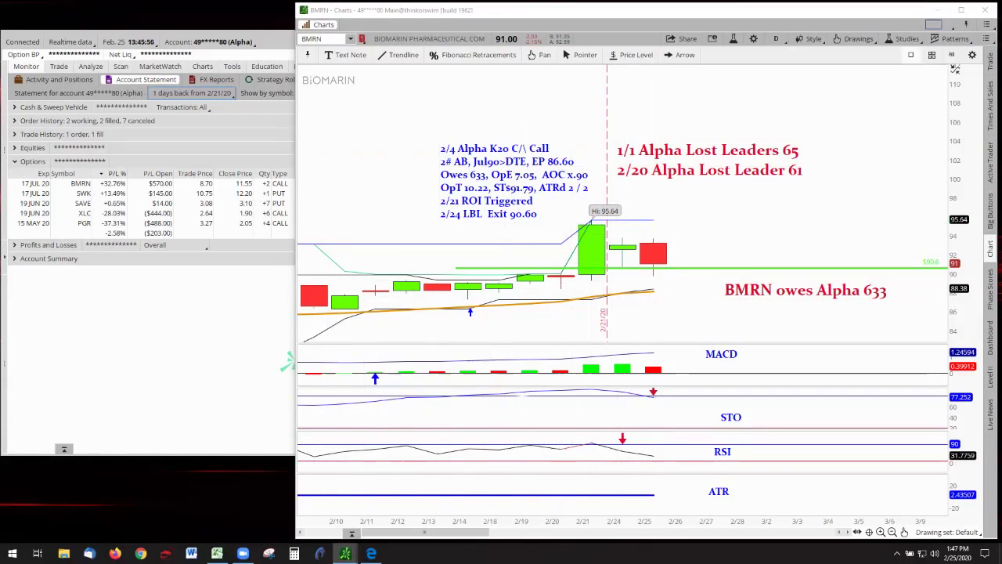
left_click(192, 94)
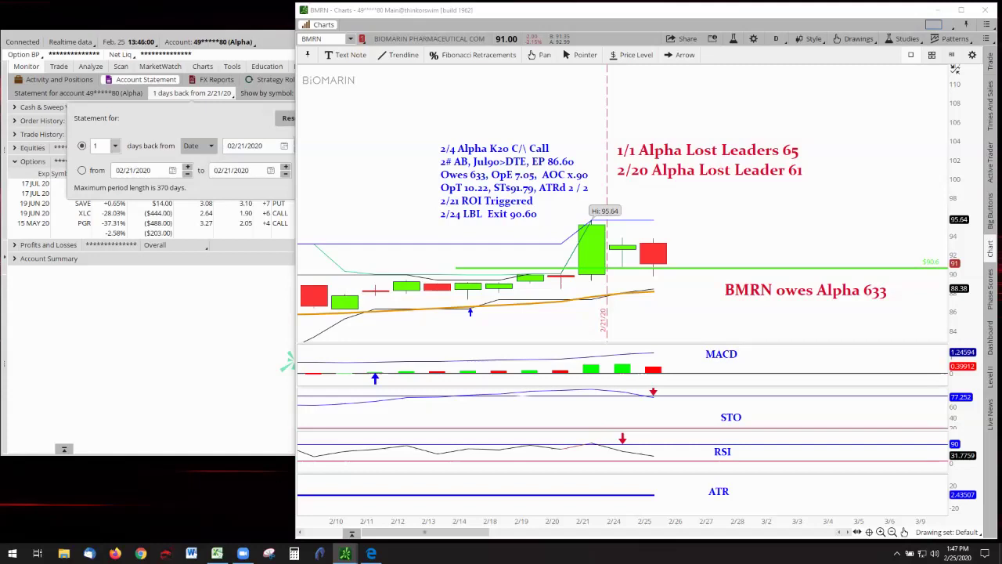
left_click(115, 146)
left_click(115, 146)
left_click(286, 119)
left_click(190, 93)
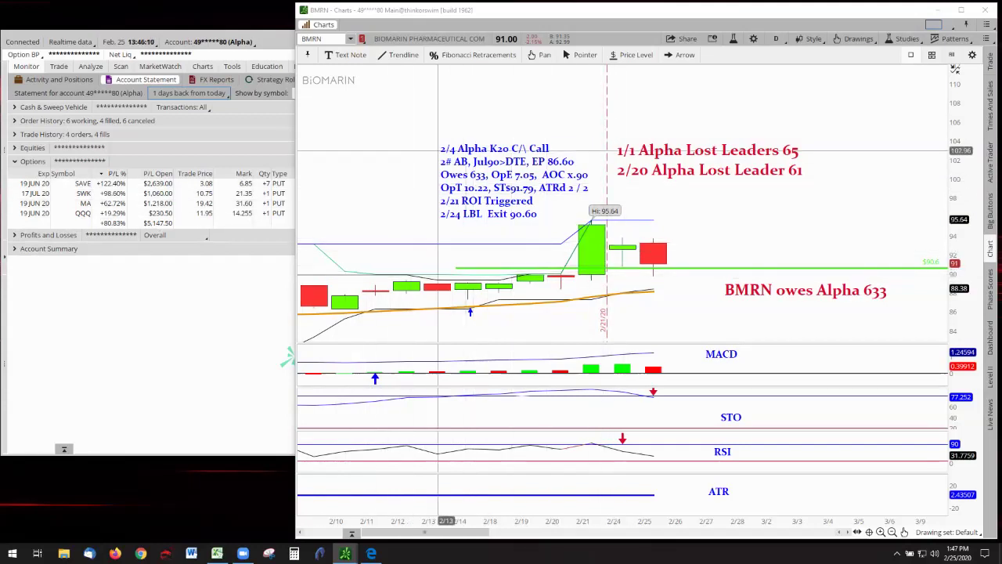
Load the SAVE (Spirit Airlines) chart from the list of held positions.
left_click(351, 38)
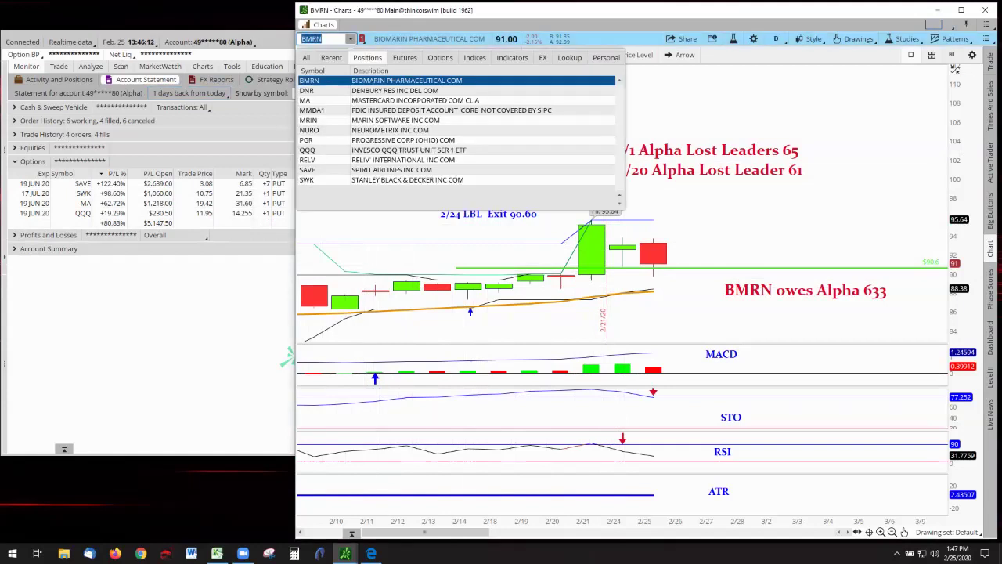
key("Down")
key("Down")
key("Down")
key("Down")
key("Down")
key("Down")
key("Down")
key("Down")
key("Down")
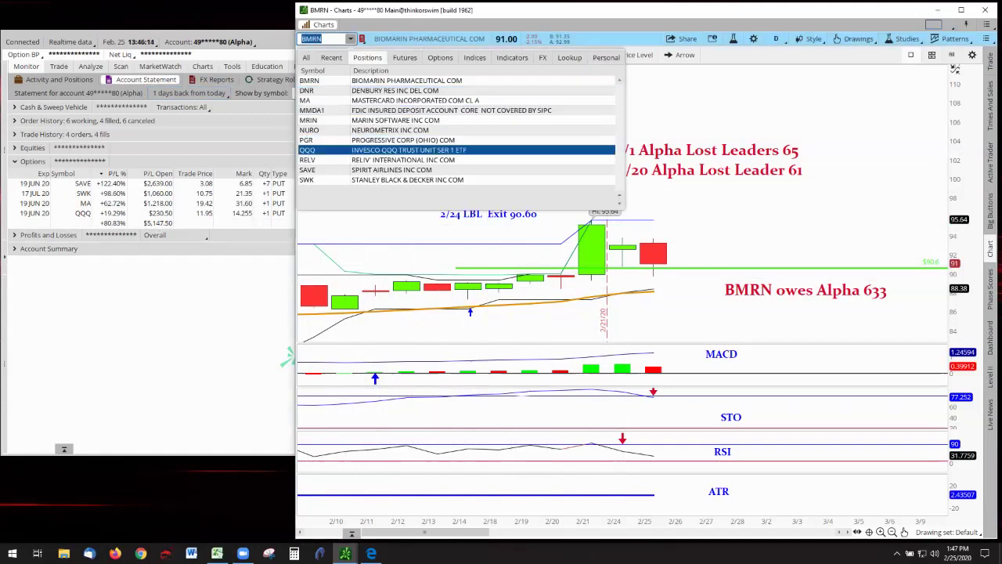
left_click(375, 170)
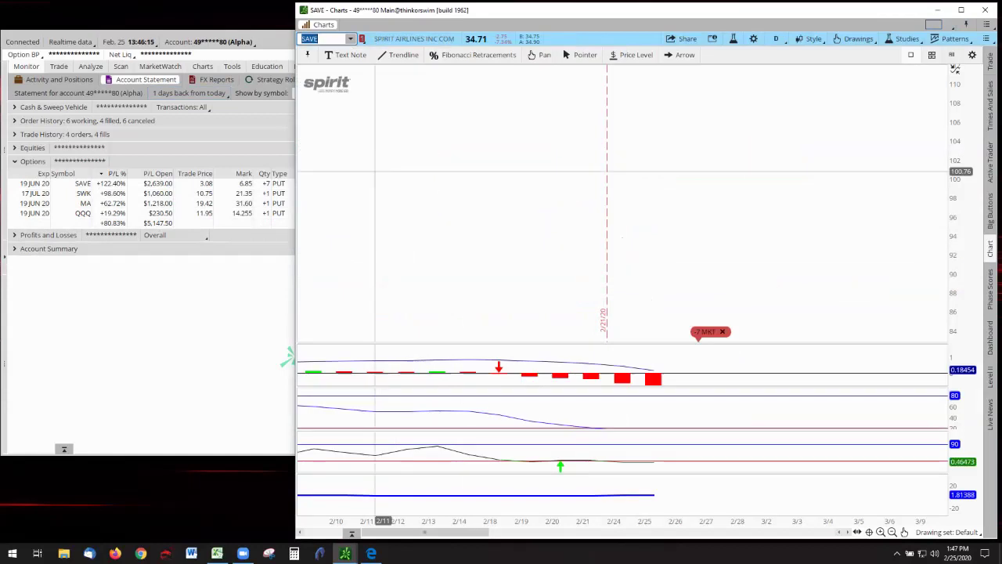
Fit the SAVE chart to its price range and set the time axis expansion area to 10 bars to the right.
right_click(375, 171)
left_click(407, 184)
left_click_drag(959, 196, 959, 230)
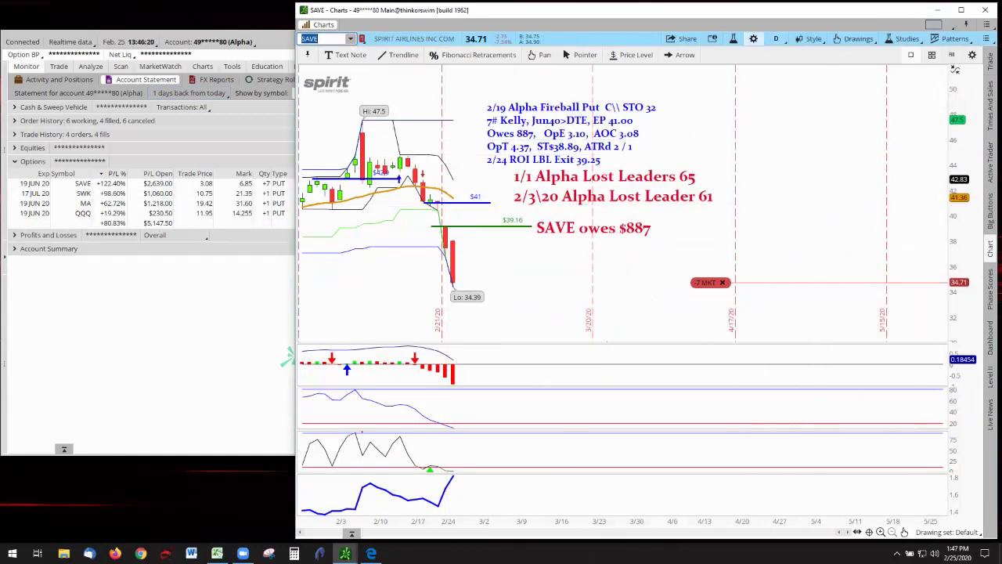
left_click(754, 38)
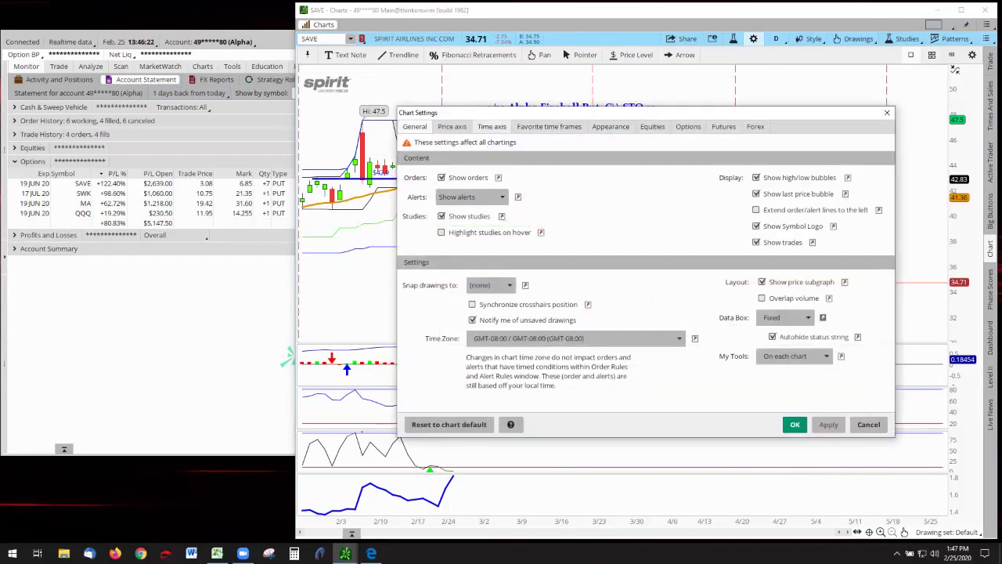
left_click(492, 126)
left_click(748, 164)
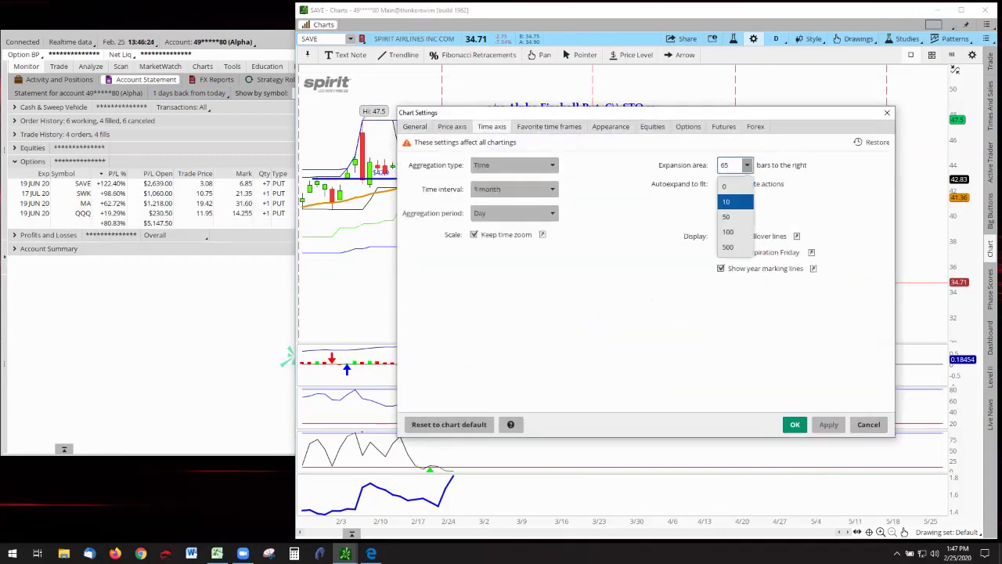
left_click(728, 196)
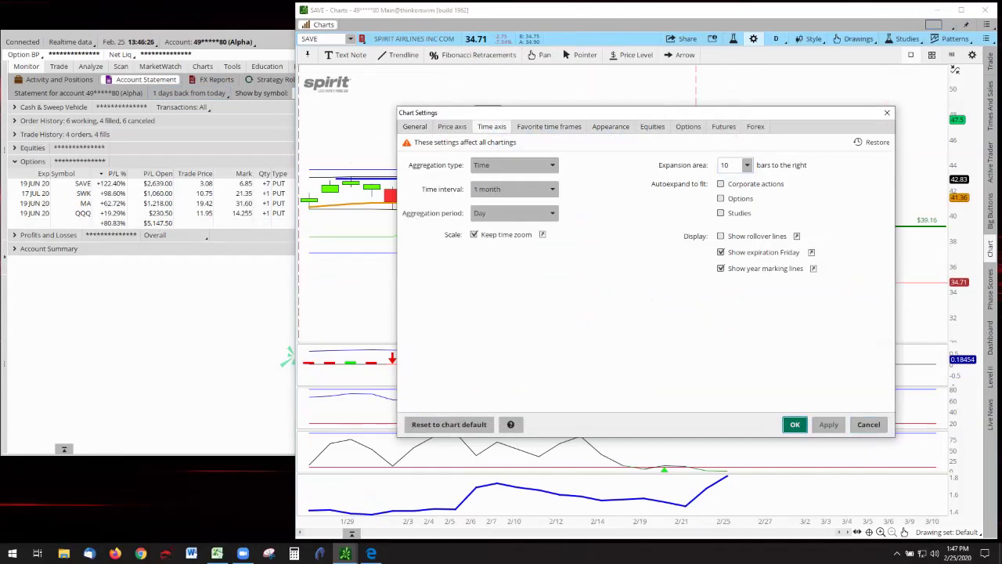
left_click(795, 424)
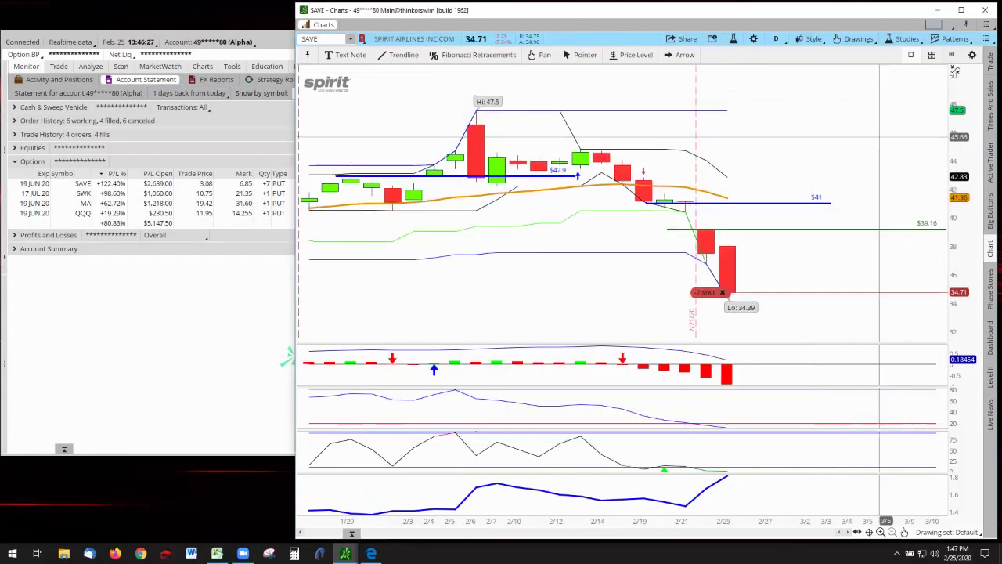
Move the 2/19 Alpha Fireball Put note, the Alpha Lost Leaders text and the "SAVE owes $887" label closer to the latest candles.
left_click_drag(883, 135, 796, 148)
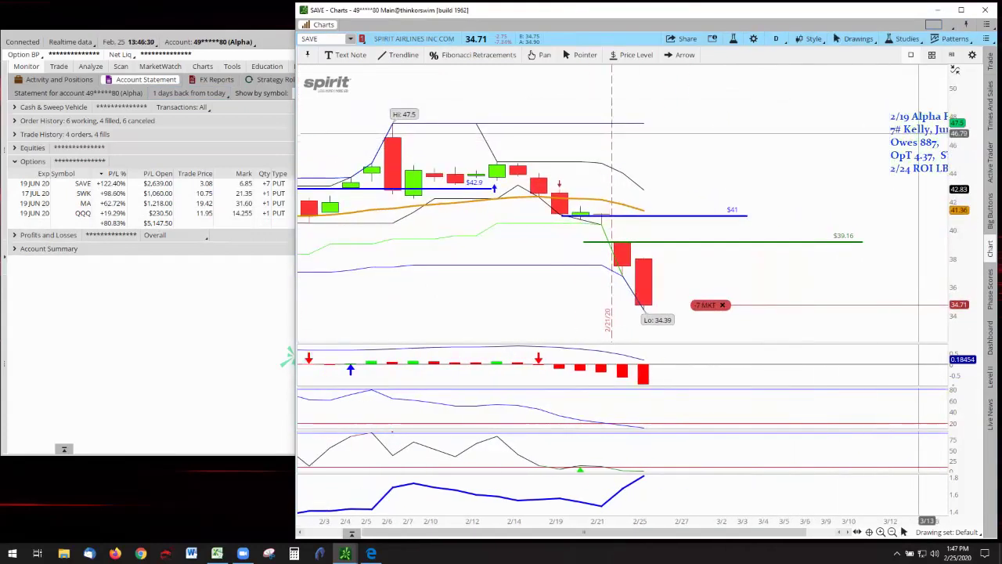
left_click_drag(934, 137, 732, 139)
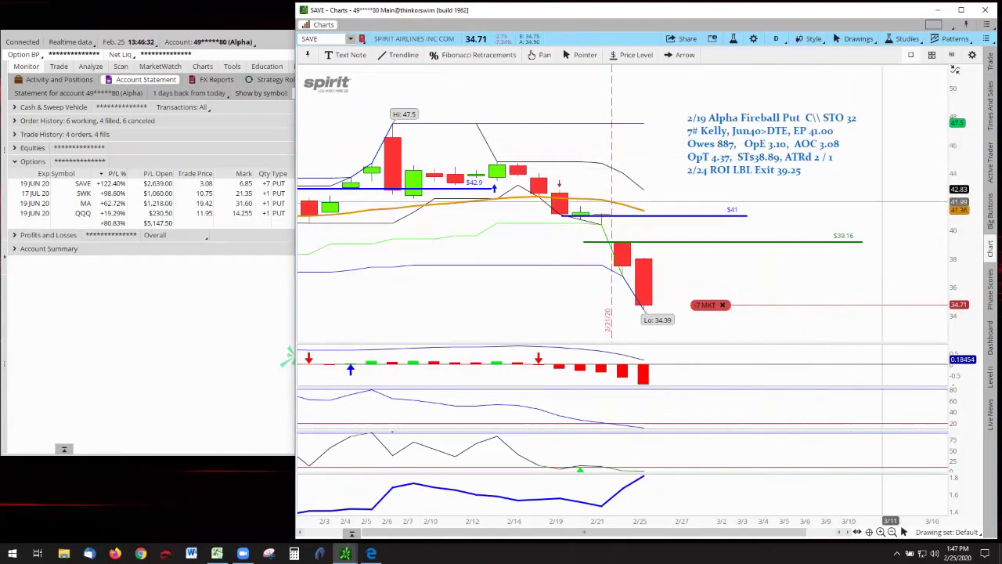
left_click(883, 202)
left_click_drag(889, 201, 689, 195)
scroll(844, 201, "down", 4)
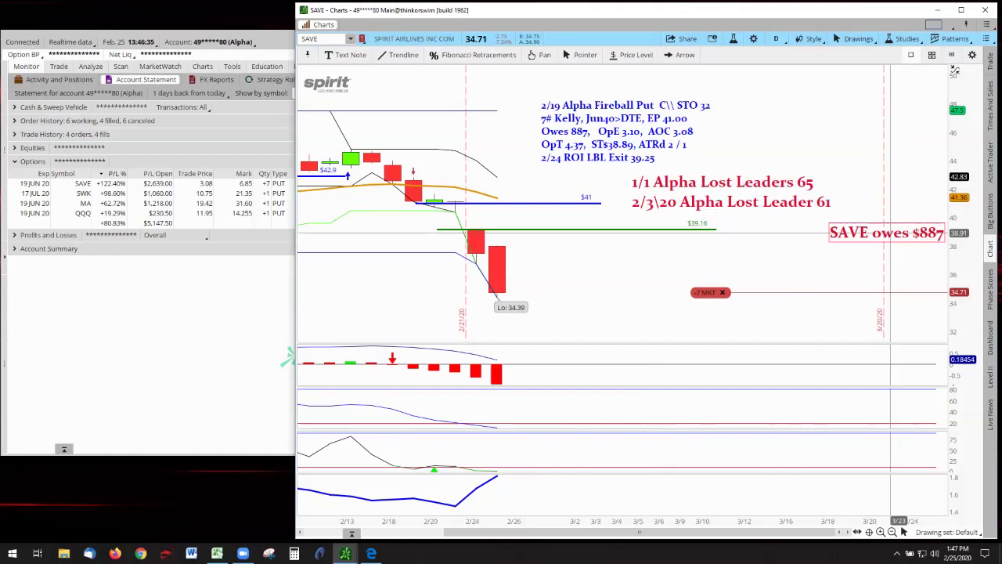
left_click_drag(898, 237, 635, 267)
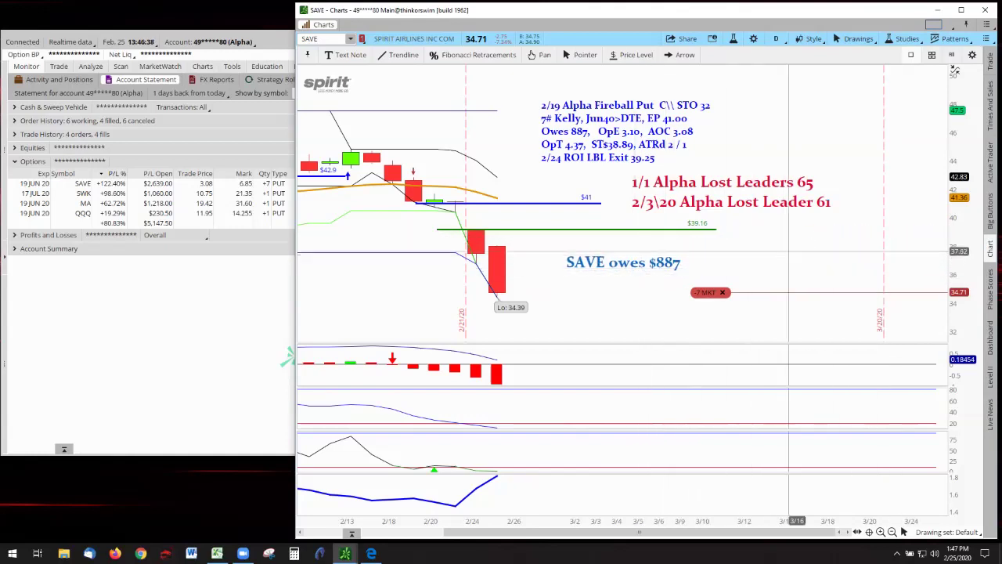
left_click(761, 251)
Rename the green ROI LBL price level on the SAVE chart to ROI LBH and set its value to 38.15.
left_click_drag(393, 273, 477, 281)
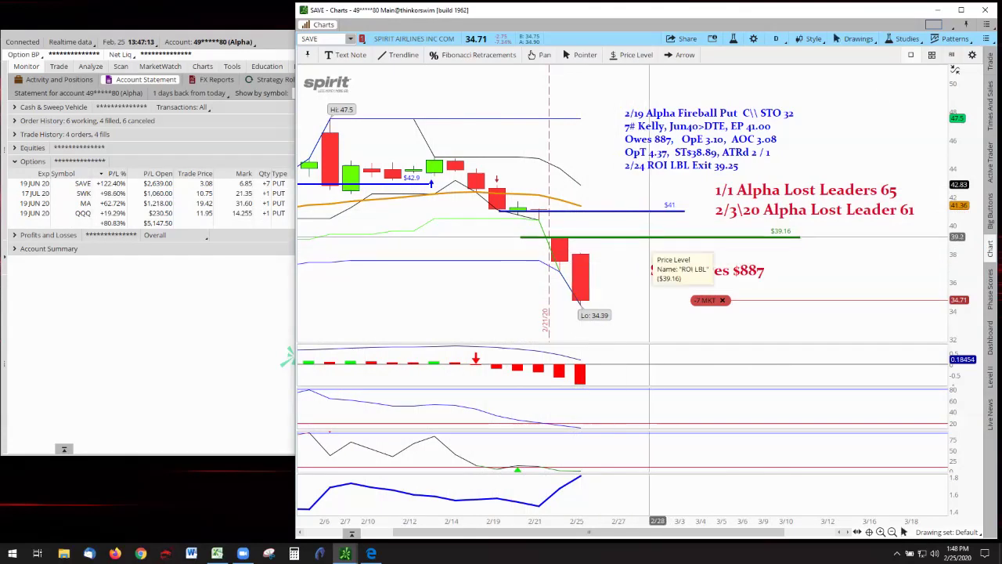
double_click(649, 236)
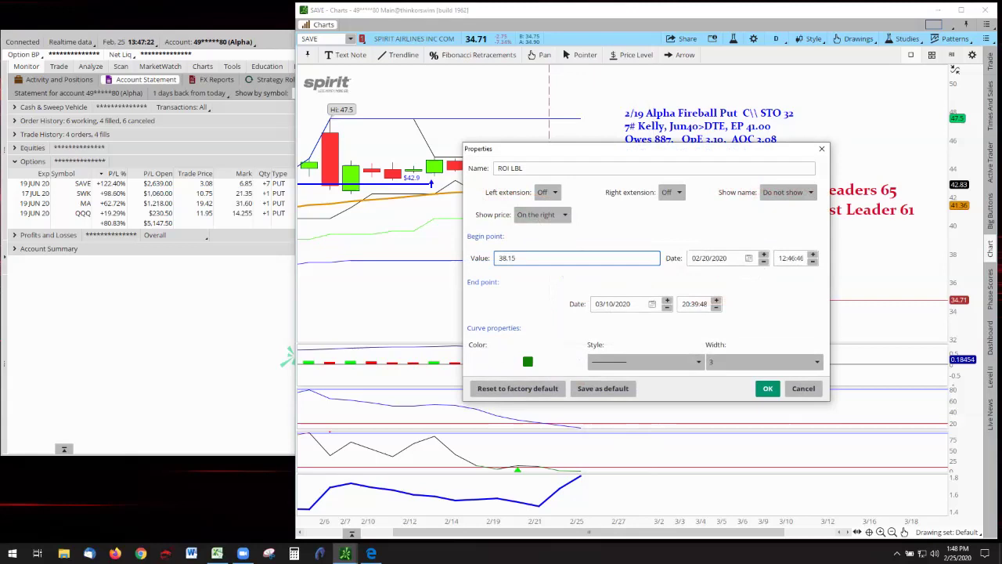
left_click(524, 168)
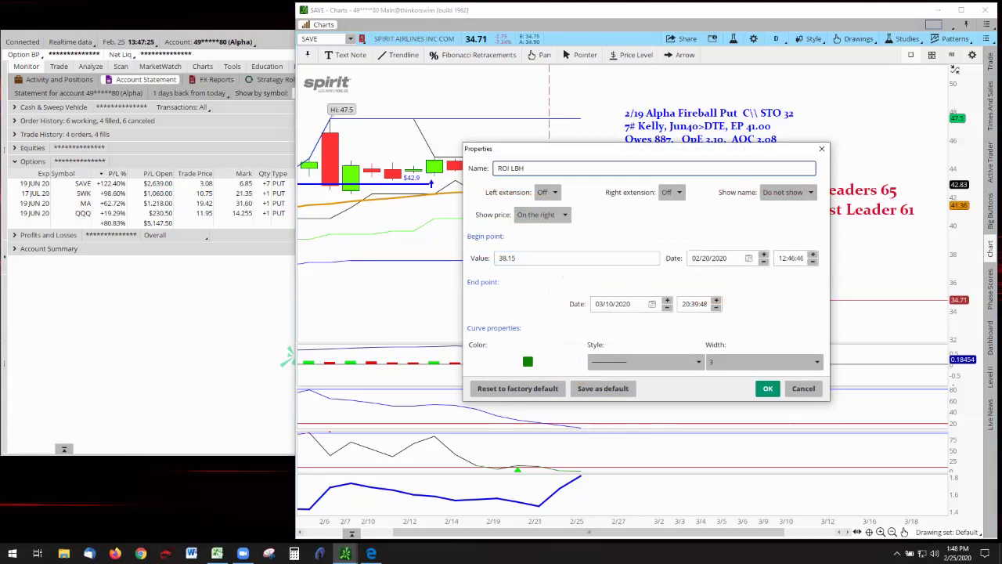
left_click(768, 389)
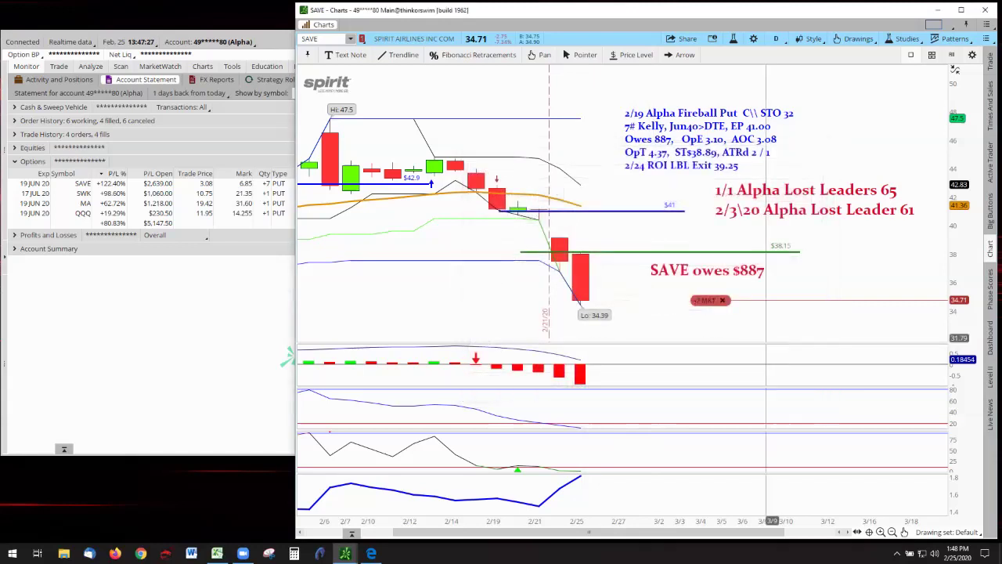
Change the last line of the 2/19 Alpha Fireball Put note to "2/24 ROI LBH Exit 38.15".
double_click(709, 140)
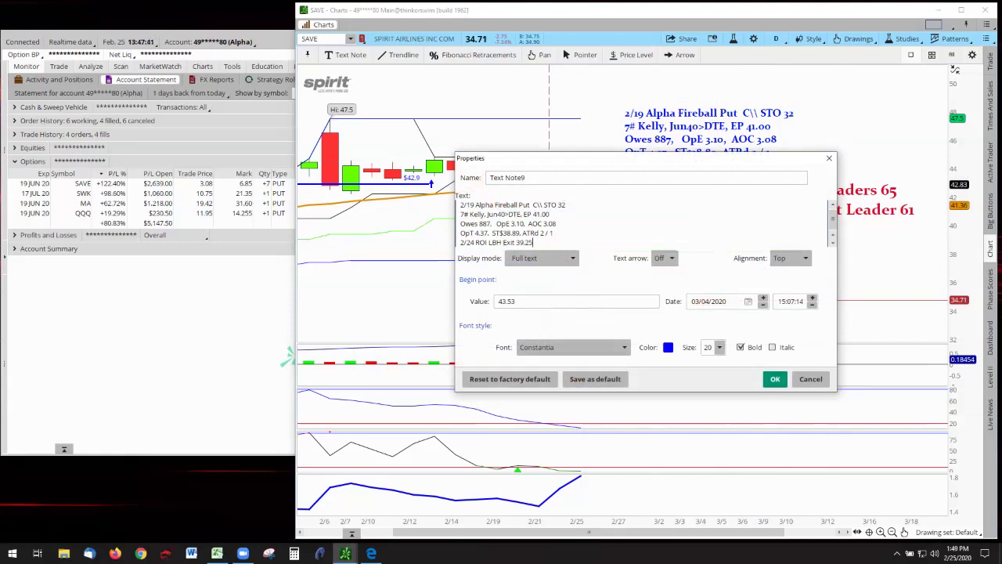
left_click_drag(642, 165, 614, 146)
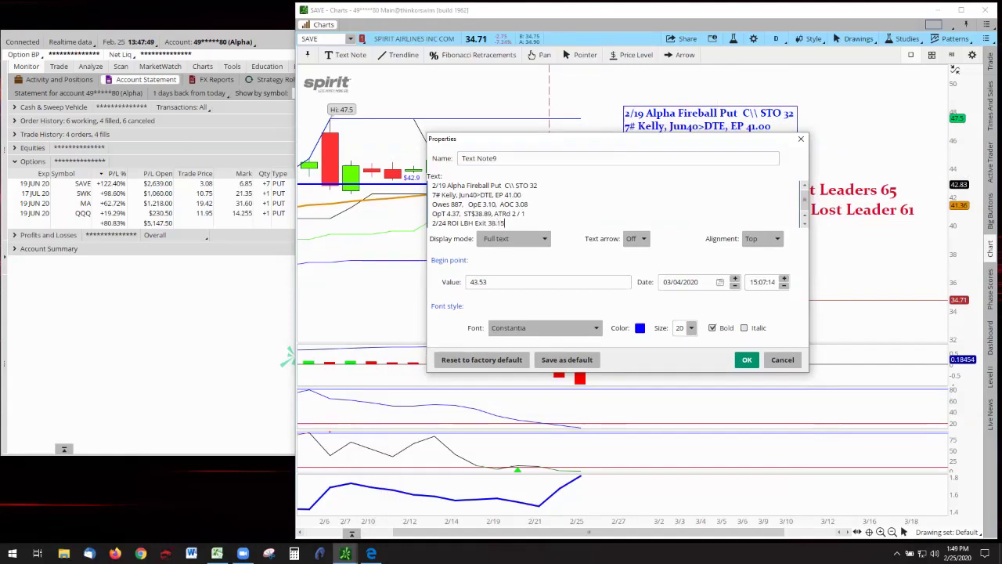
left_click(747, 359)
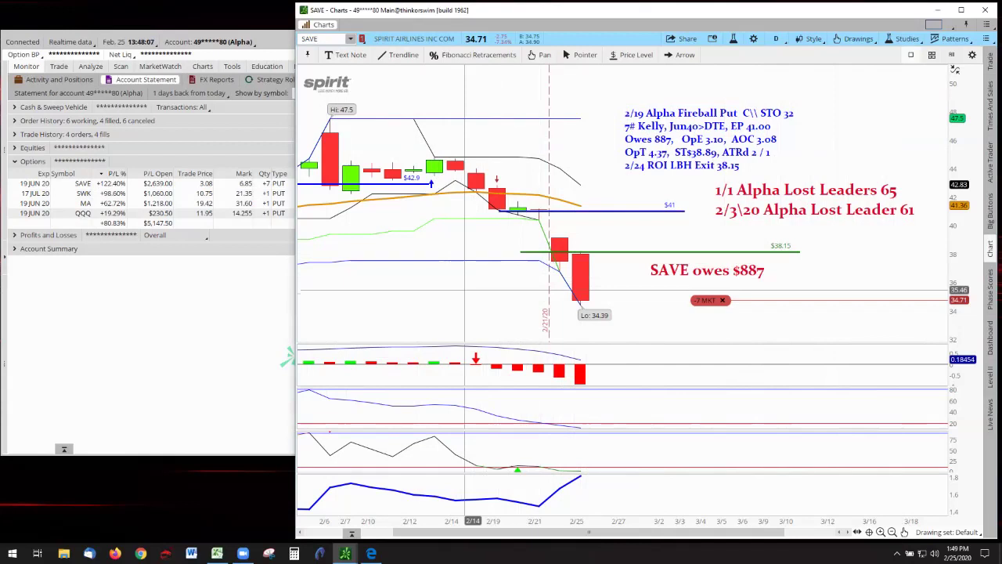
Add the text note "Bases Loaded, any out will do" below the "SAVE owes $887" label, clear of the candles.
left_click(348, 55)
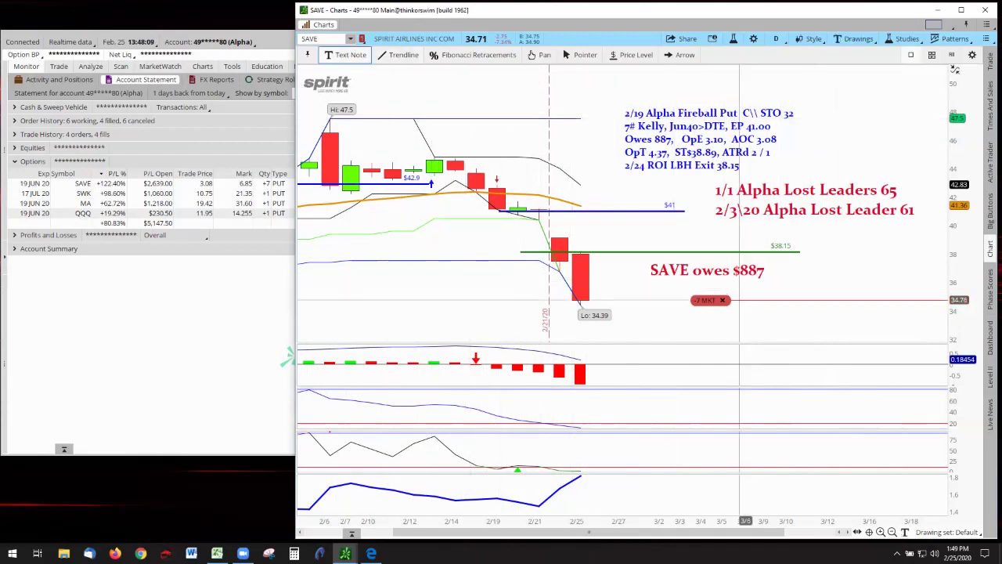
left_click(671, 325)
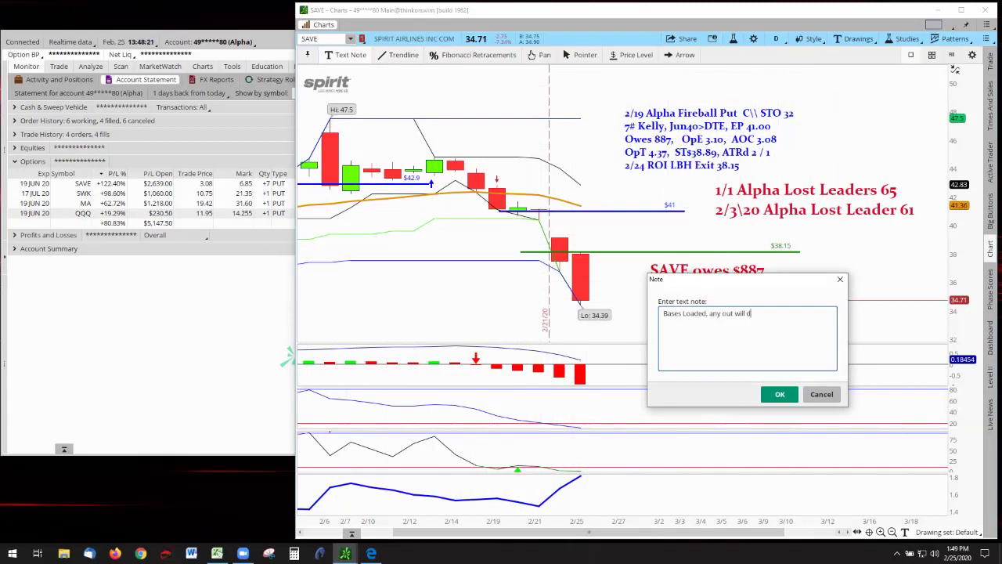
left_click(783, 395)
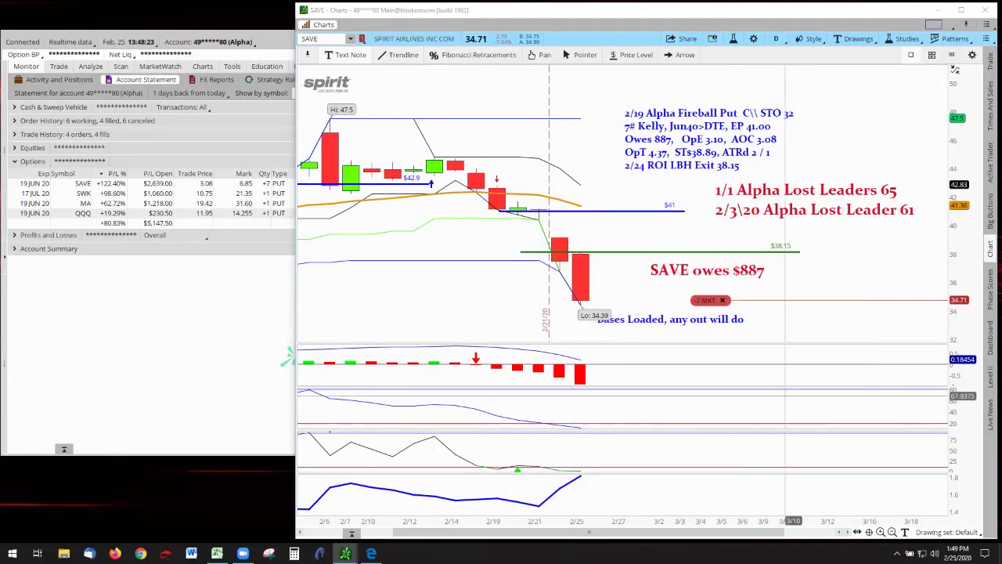
left_click(540, 54)
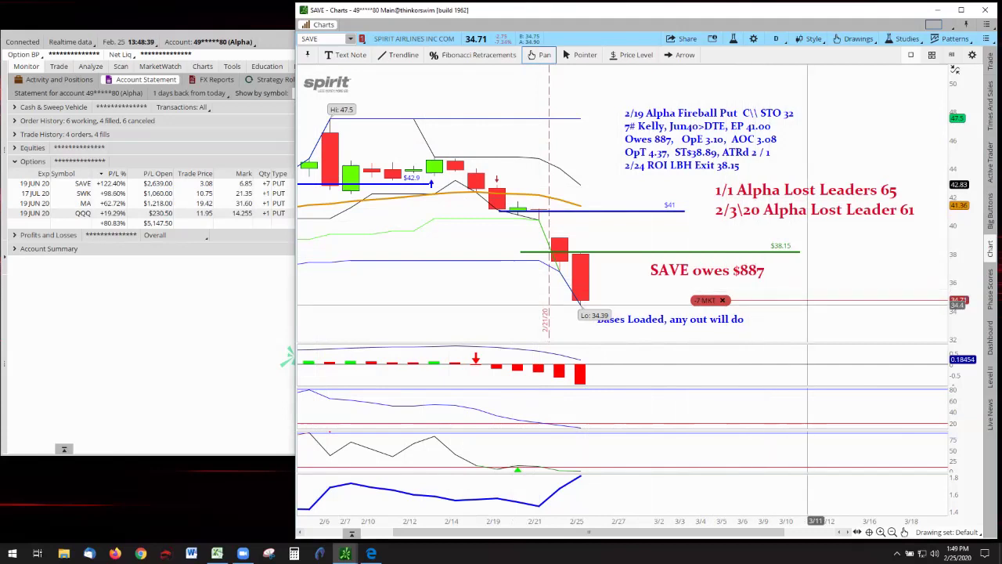
left_click_drag(759, 290, 790, 274)
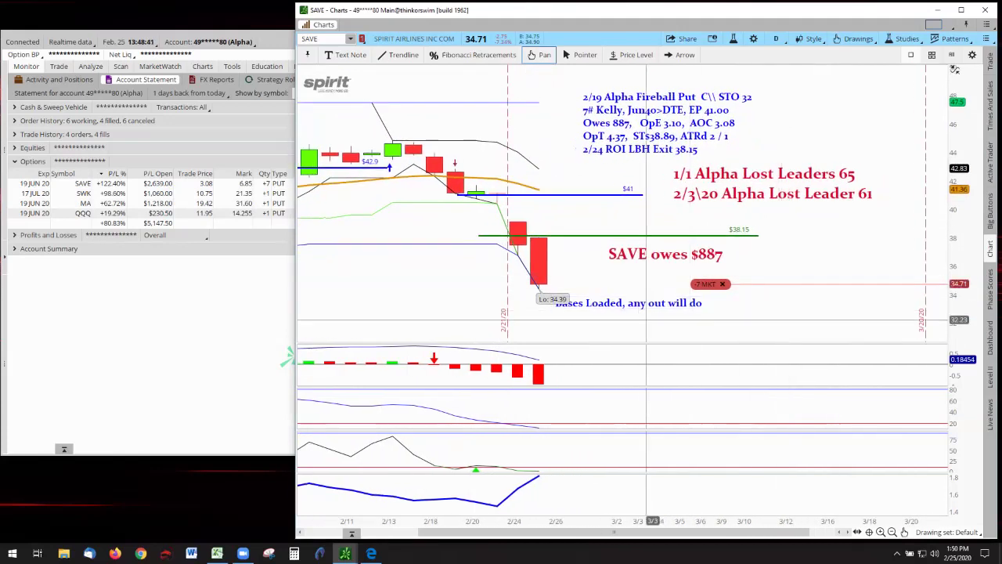
left_click_drag(634, 303, 758, 315)
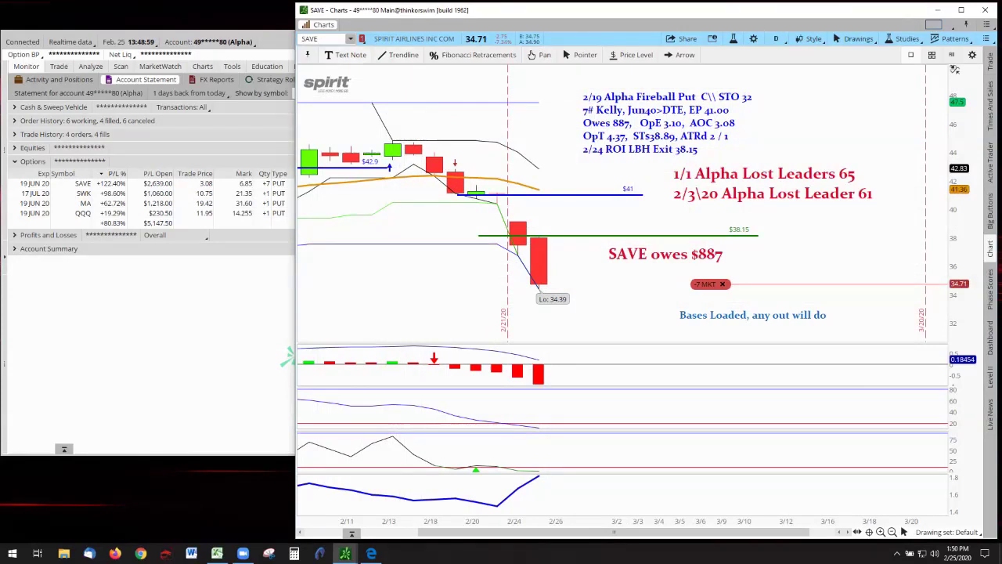
Load the SWK (Stanley Black & Decker) chart from the list of held positions and reset its view.
left_click(351, 39)
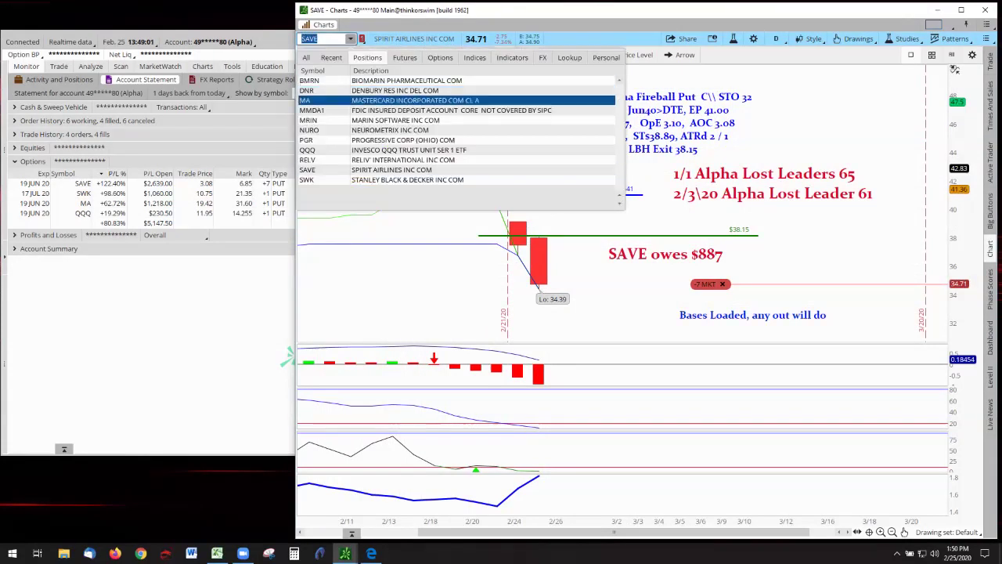
left_click(407, 179)
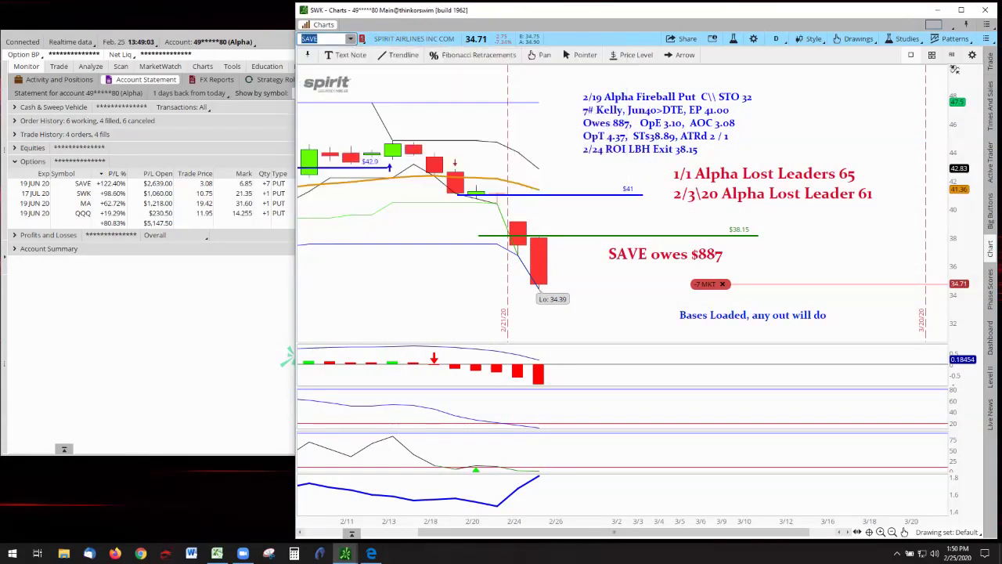
right_click(504, 181)
left_click(541, 192)
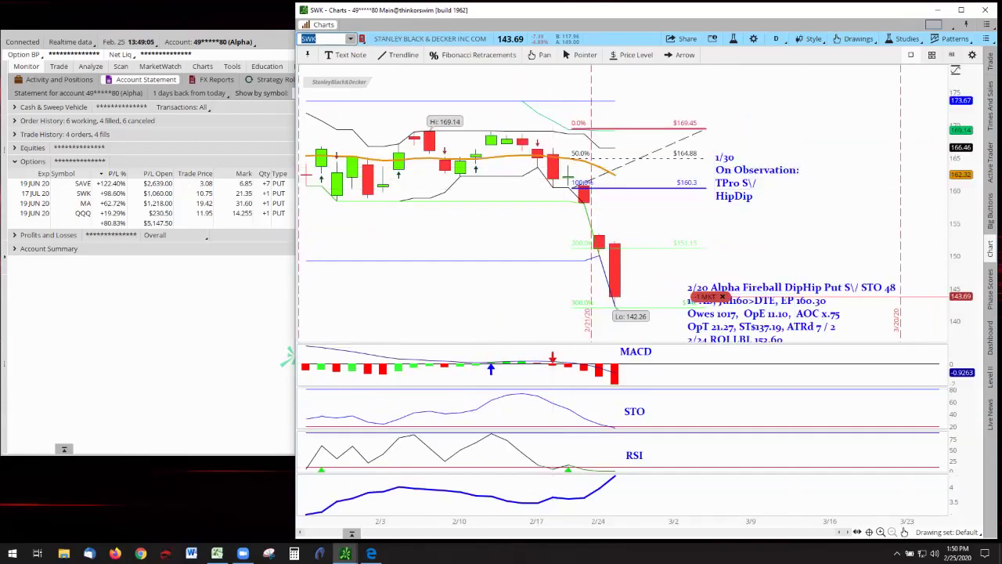
Move the 2/20 Alpha Fireball DipHip Put note up beside the 1/30 On Observation note, clear of the Fibonacci levels.
left_click_drag(961, 329, 961, 305)
left_click_drag(885, 319, 699, 256)
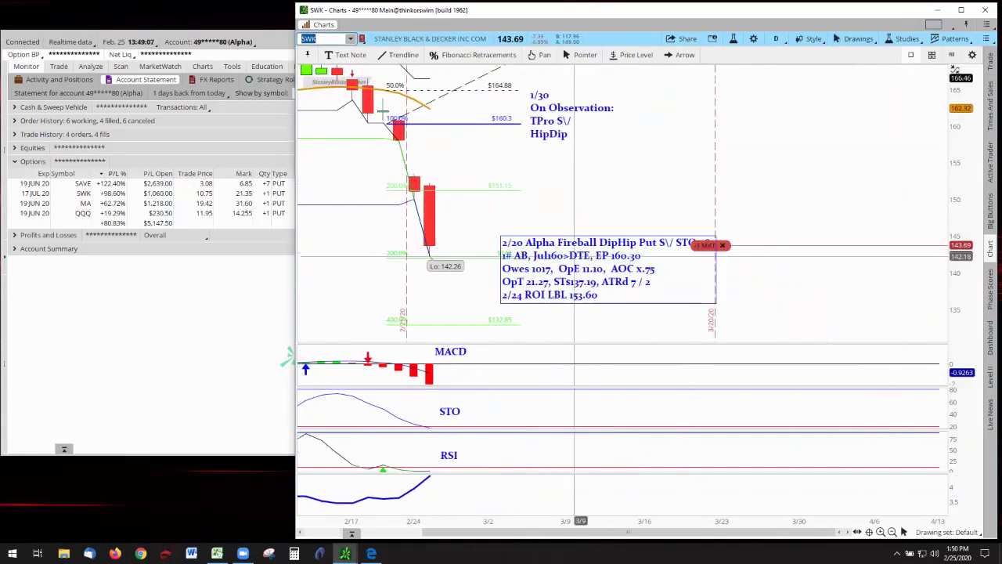
left_click_drag(961, 160, 961, 184)
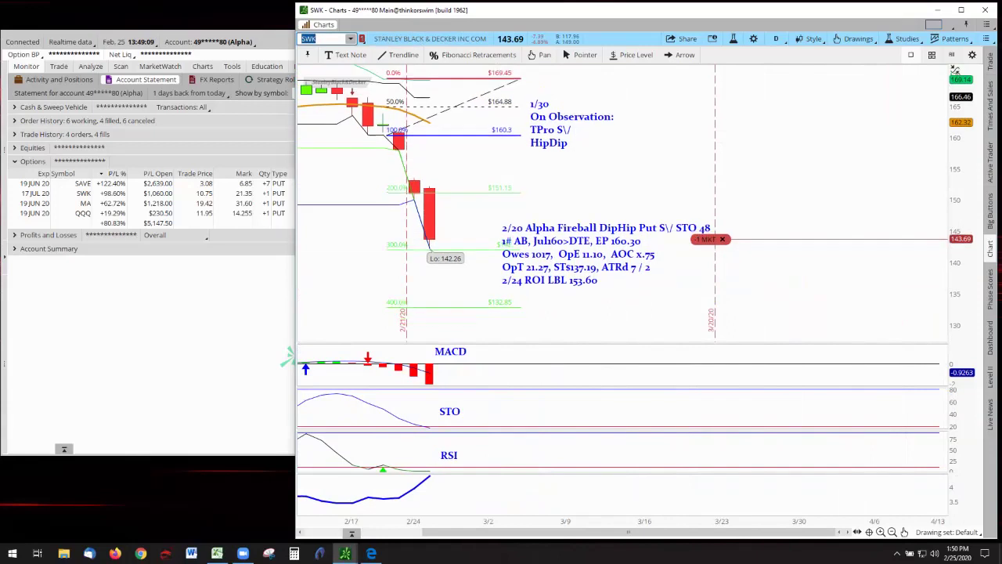
left_click_drag(800, 181, 847, 189)
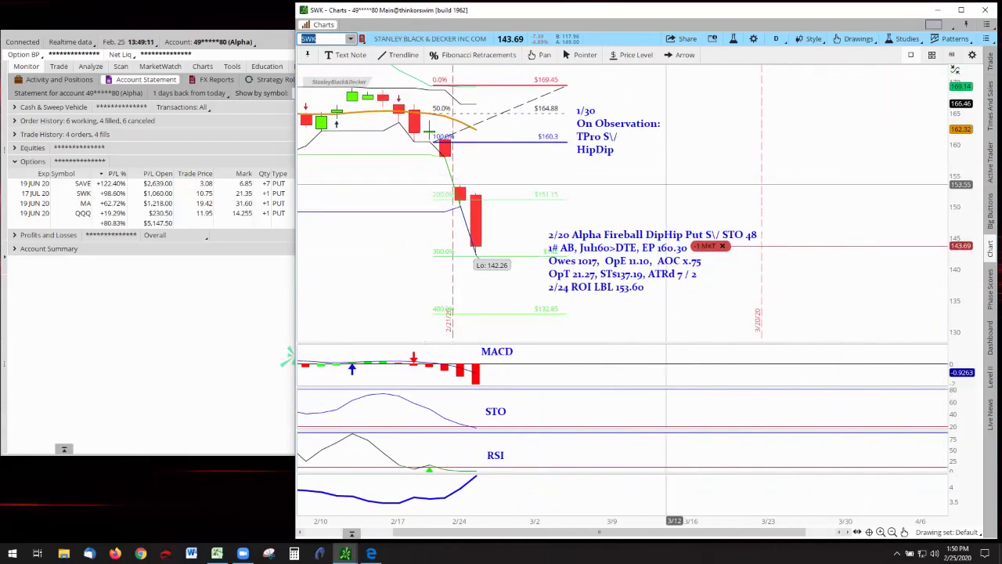
left_click_drag(961, 137, 961, 158)
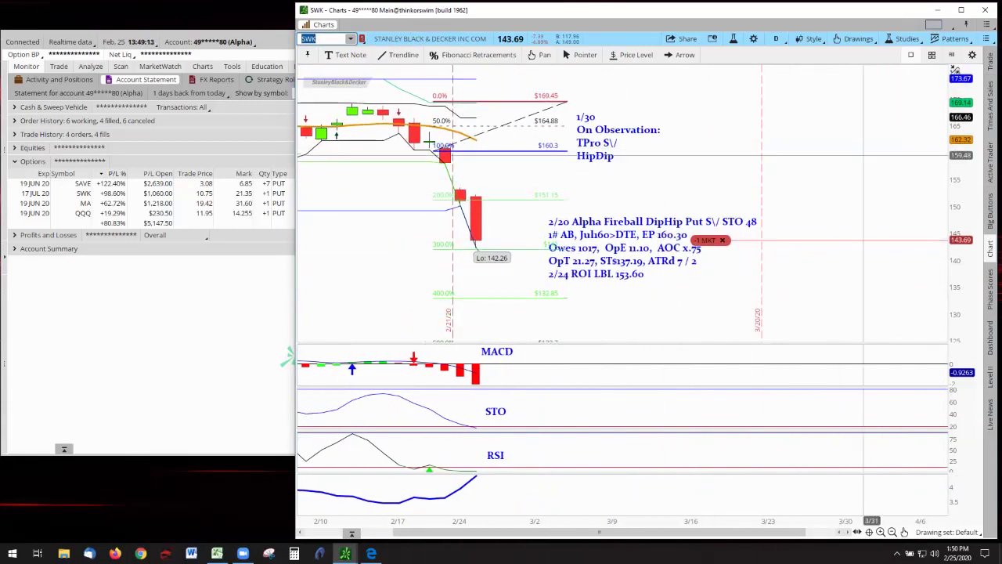
left_click_drag(864, 155, 865, 164)
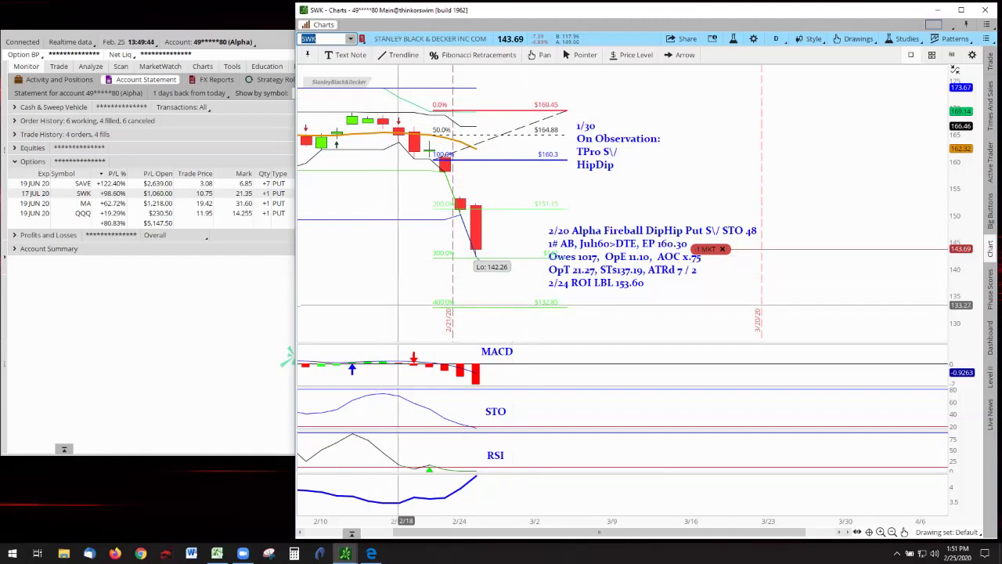
left_click_drag(603, 238, 726, 161)
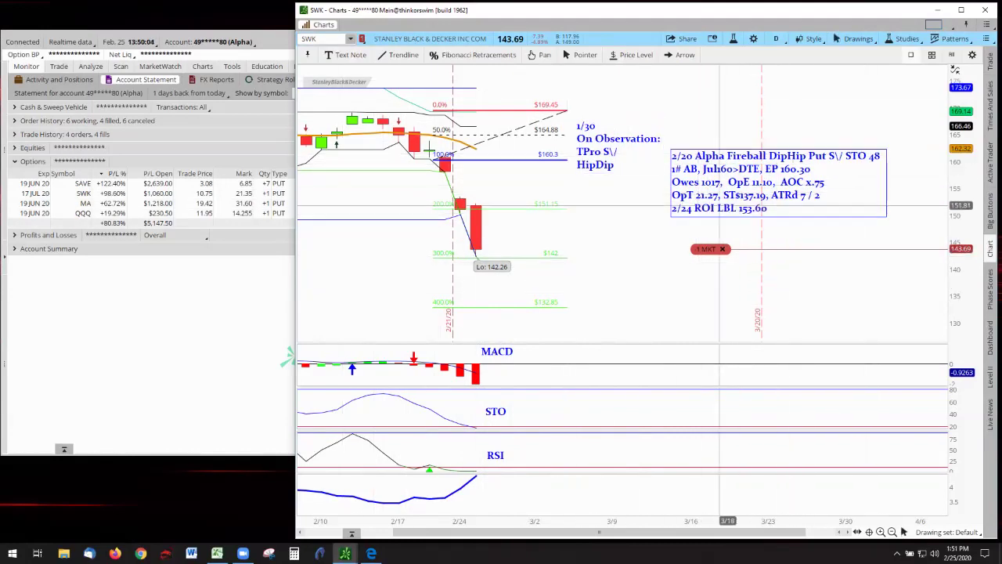
left_click_drag(867, 117, 818, 123)
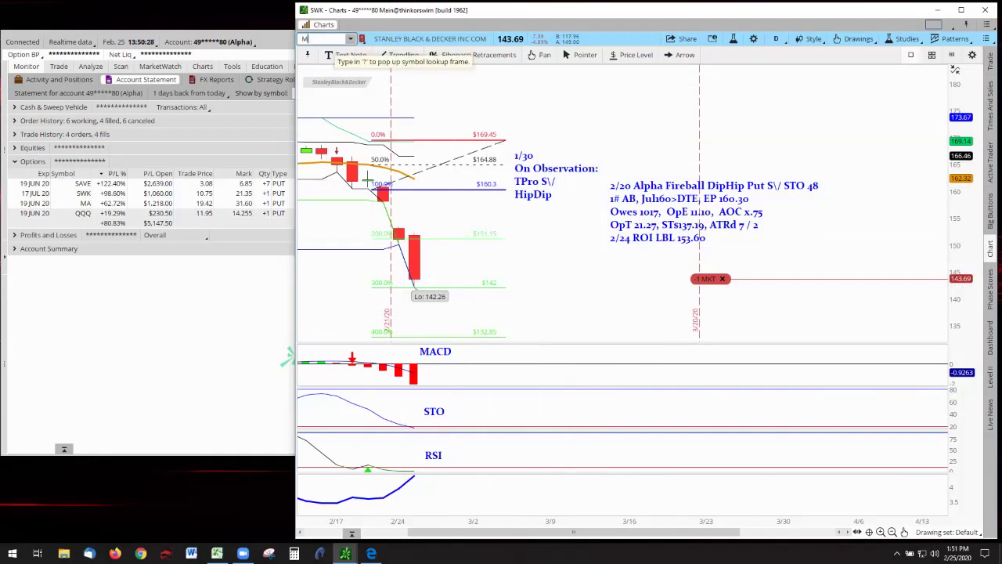
Load the MA (Mastercard) chart and reset its view to fit the price data.
type("A")
key("Return")
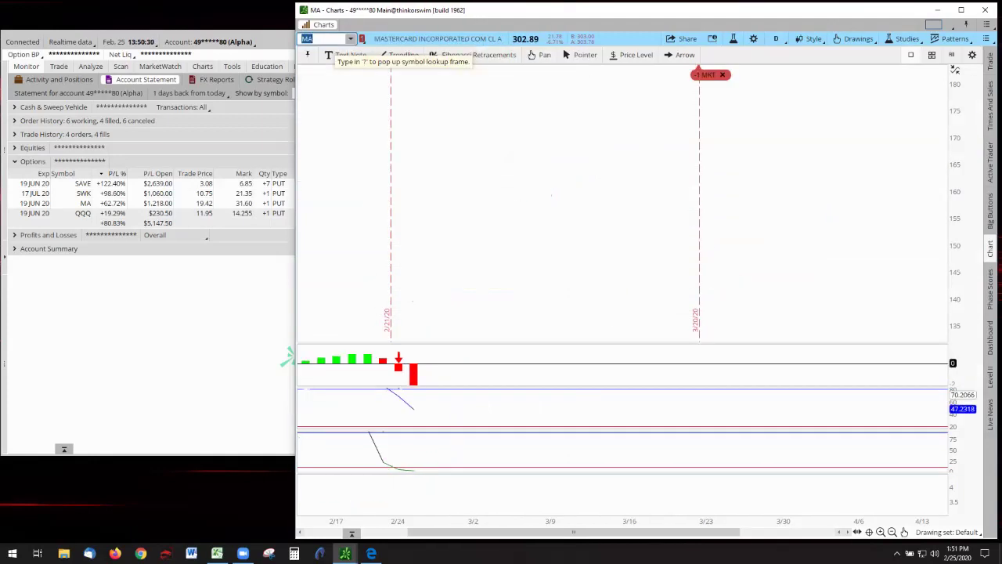
right_click(558, 186)
left_click(580, 192)
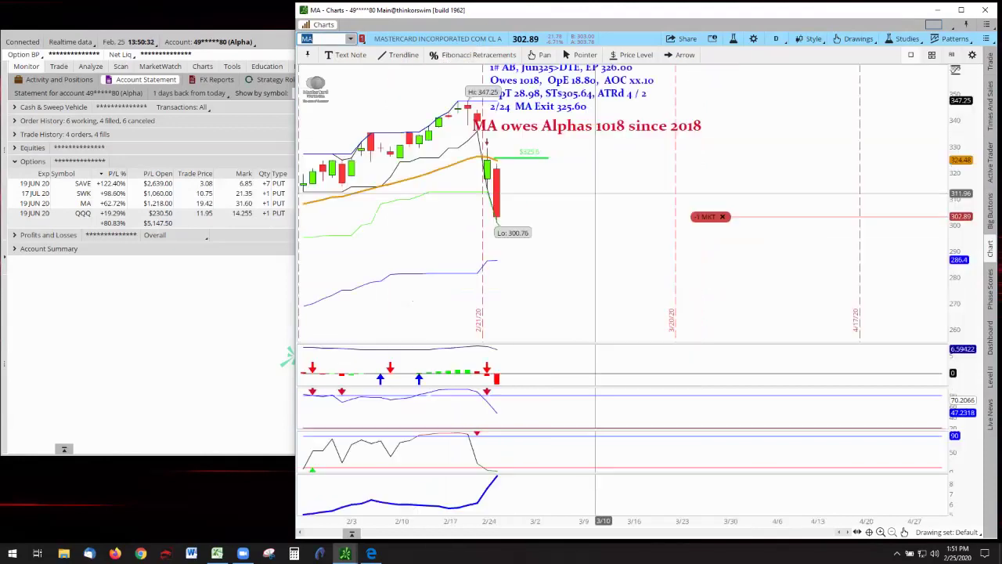
Examine the MA chart's latest candles together with the 2/24 Alpha Fireball Put note and the exit price level.
left_click_drag(961, 164, 962, 197)
left_click_drag(879, 181, 875, 236)
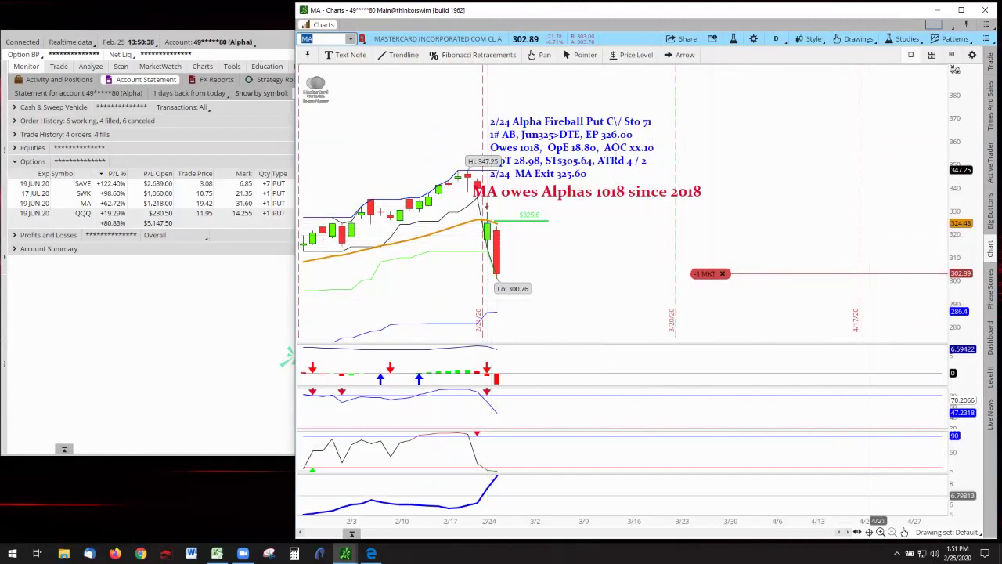
scroll(870, 227, "up", 3)
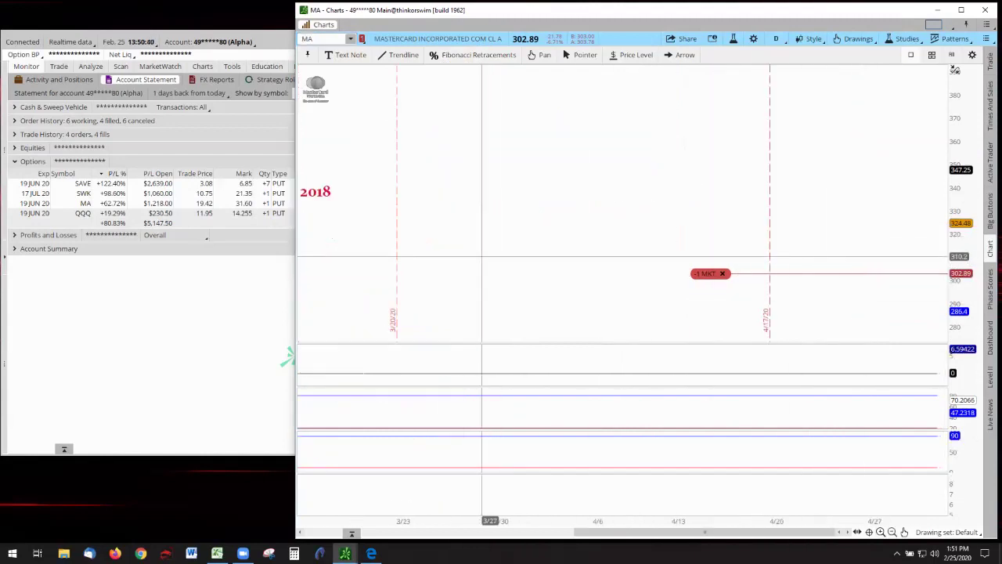
left_click_drag(484, 255, 774, 260)
left_click_drag(439, 291, 617, 295)
scroll(618, 296, "up", 3)
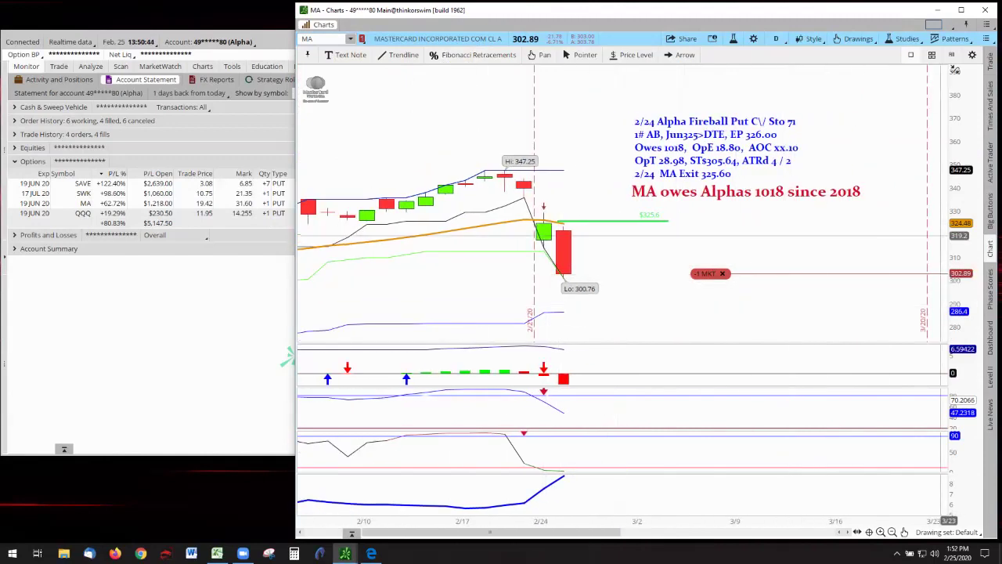
left_click_drag(962, 211, 962, 200)
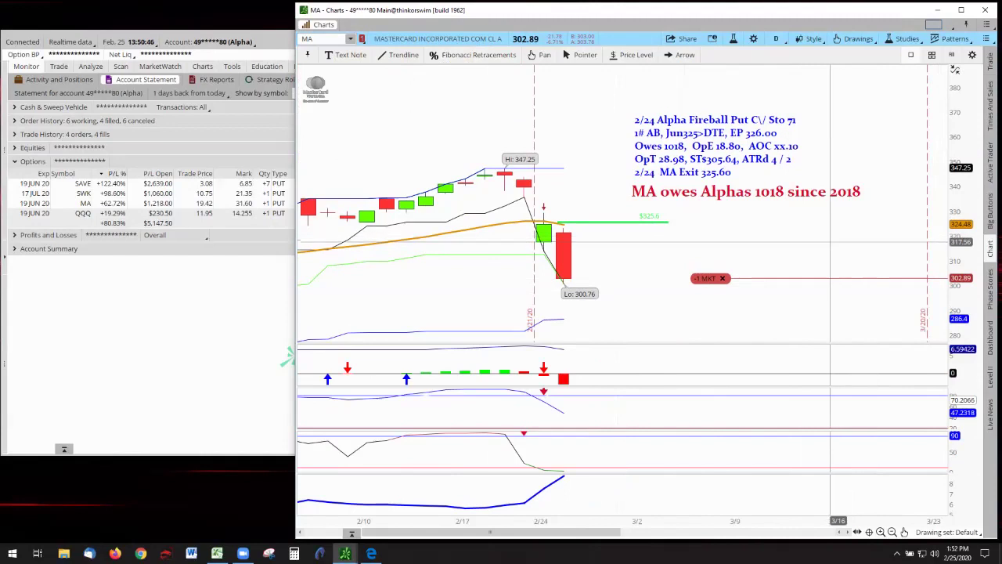
left_click_drag(636, 227, 636, 212)
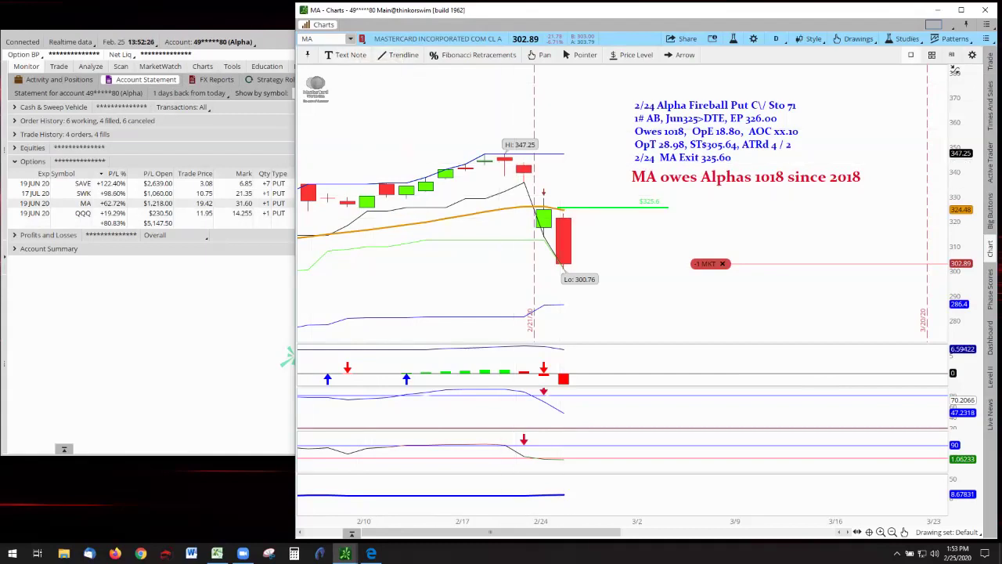
Load the QQQ chart from the held positions, reset its view and move the "QQQ total owed $2032 from 2014" label clear of the candles.
left_click(350, 39)
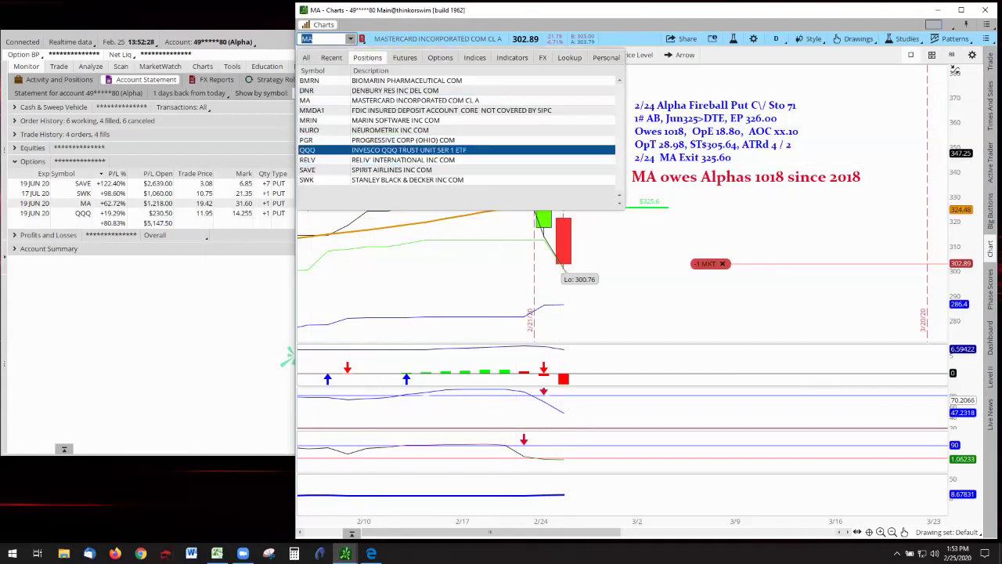
left_click(407, 150)
right_click(420, 144)
left_click(458, 154)
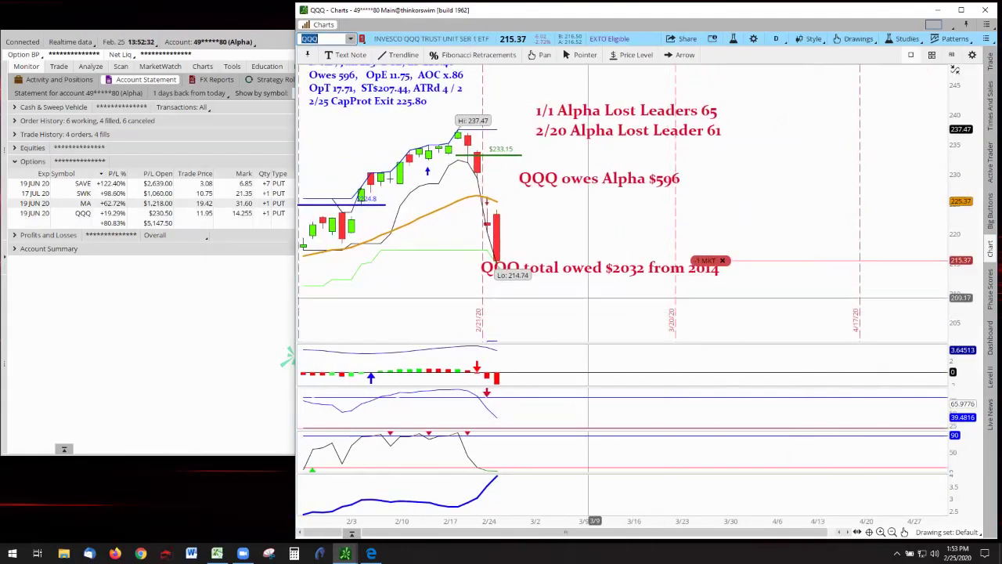
left_click_drag(581, 269, 725, 224)
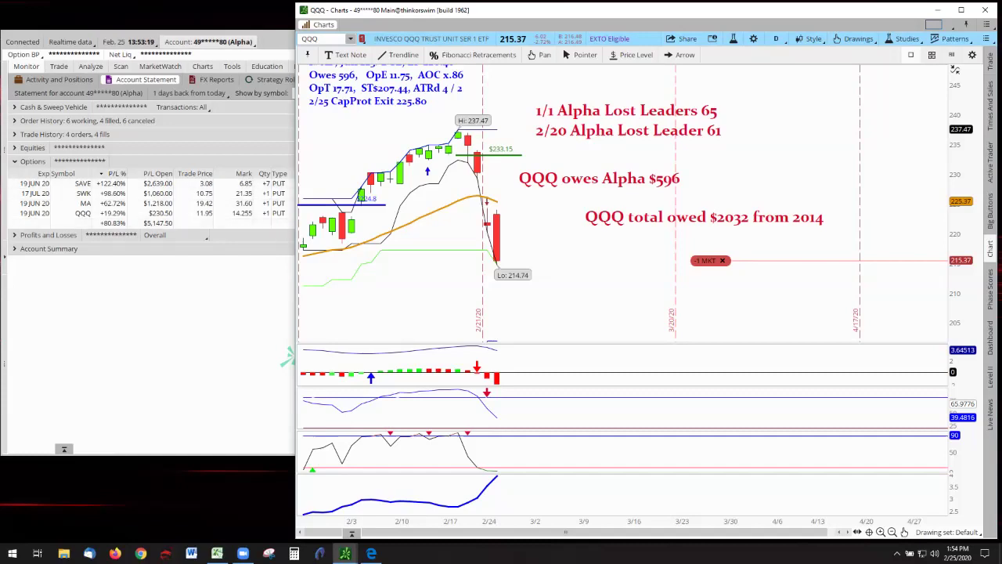
Switch the account statement from the Alpha account to the Tigers account.
left_click(207, 41)
left_click(191, 76)
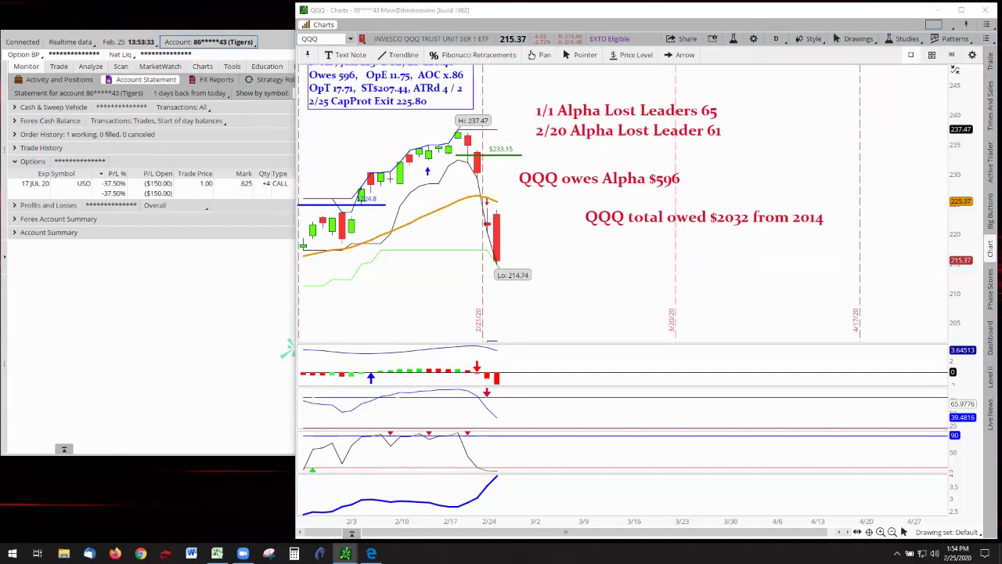
Load the recently viewed SAVE (Spirit Airlines) chart, autozoom it and enlarge the February candles with their trade notes in view.
left_click(351, 39)
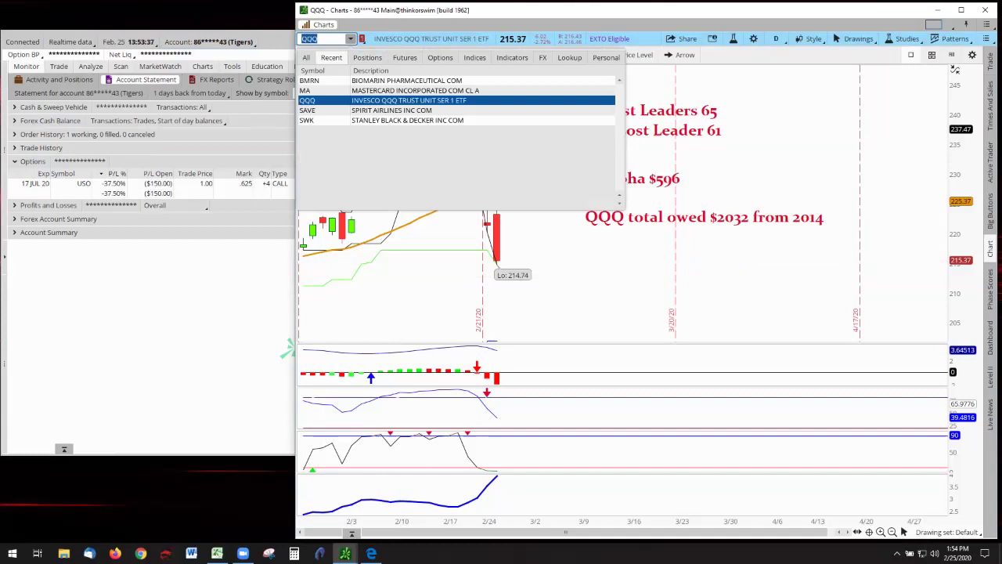
key("Down")
key("Return")
right_click(491, 176)
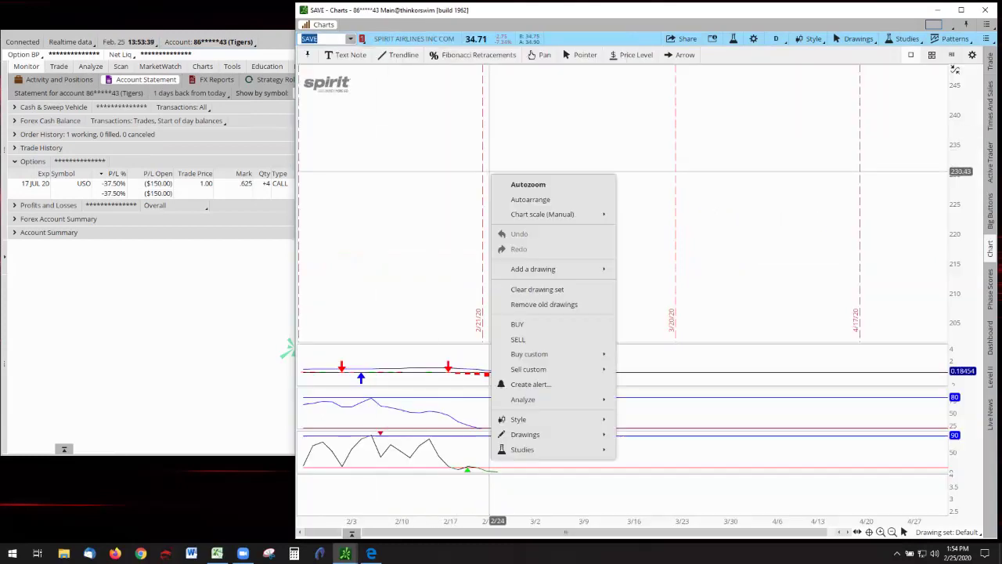
left_click(528, 184)
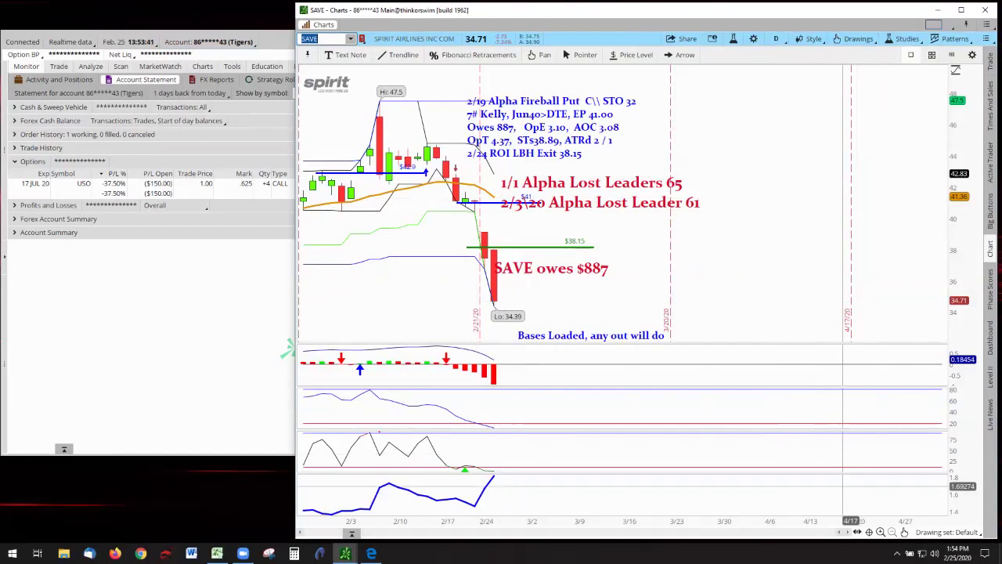
left_click(881, 533)
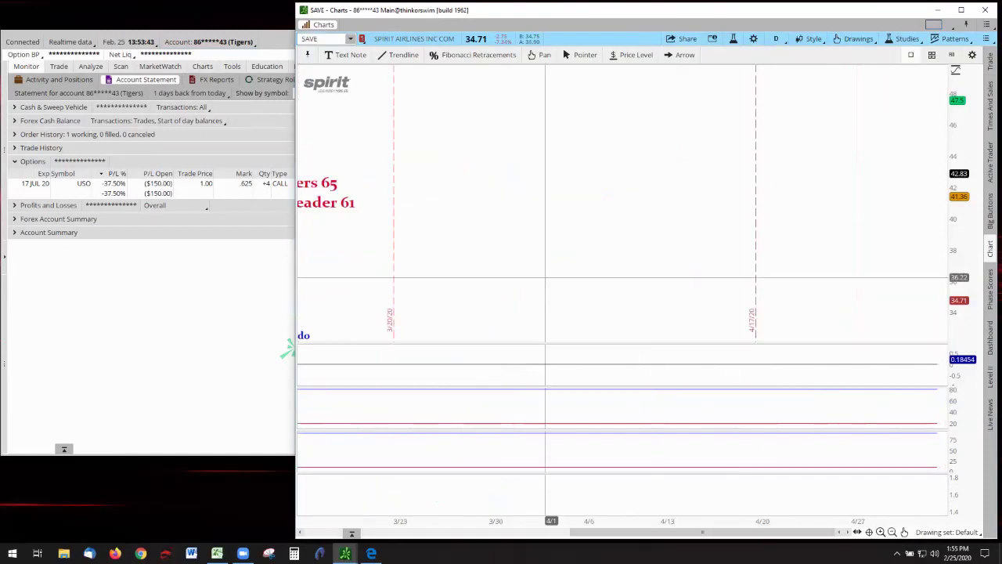
left_click_drag(309, 264, 590, 252)
scroll(590, 252, "left", 5)
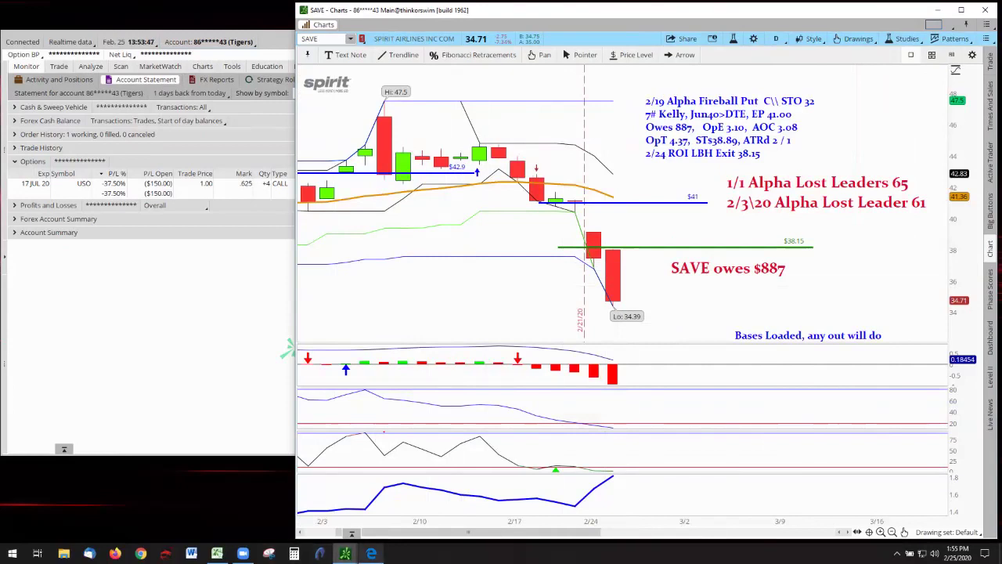
Bring up the document open in Microsoft Edge behind the SAVE chart and return to the chart window.
mouse_move(371, 553)
left_click(370, 505)
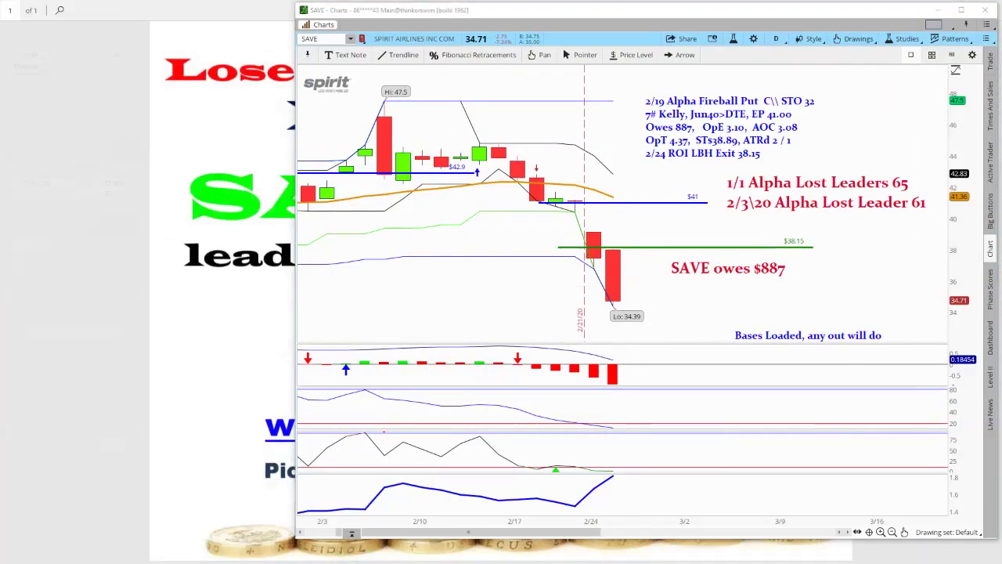
left_click(450, 234)
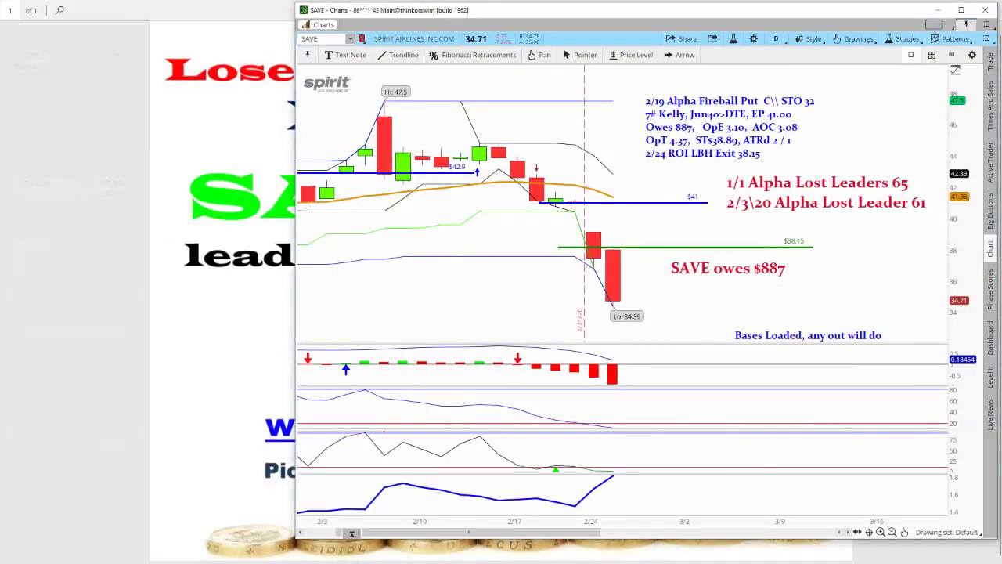